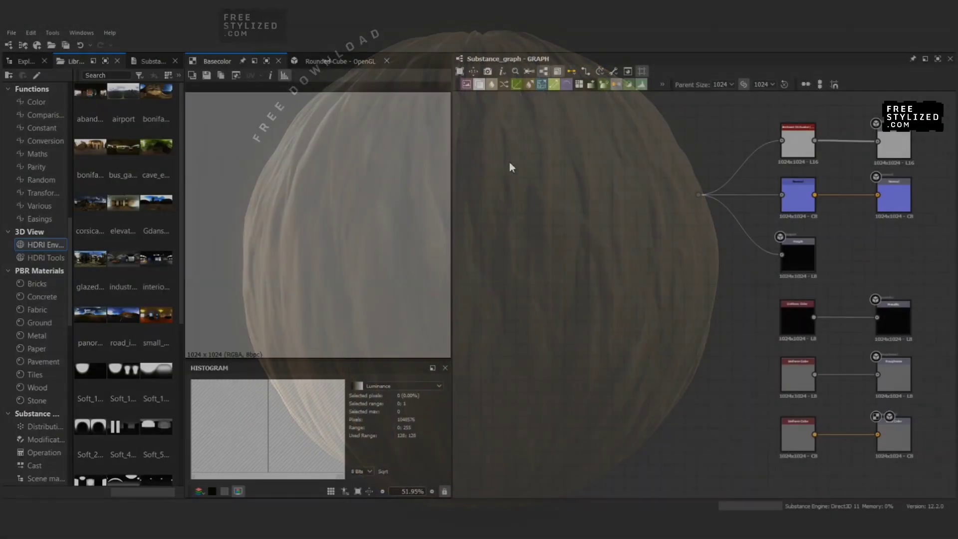
# Step: Bring up the node search in the fresh material graph
pyautogui.press('space')
# Step: Add a Fluid generator at the graph centre, keeping its Disorder at 0
pyautogui.write('fluid')
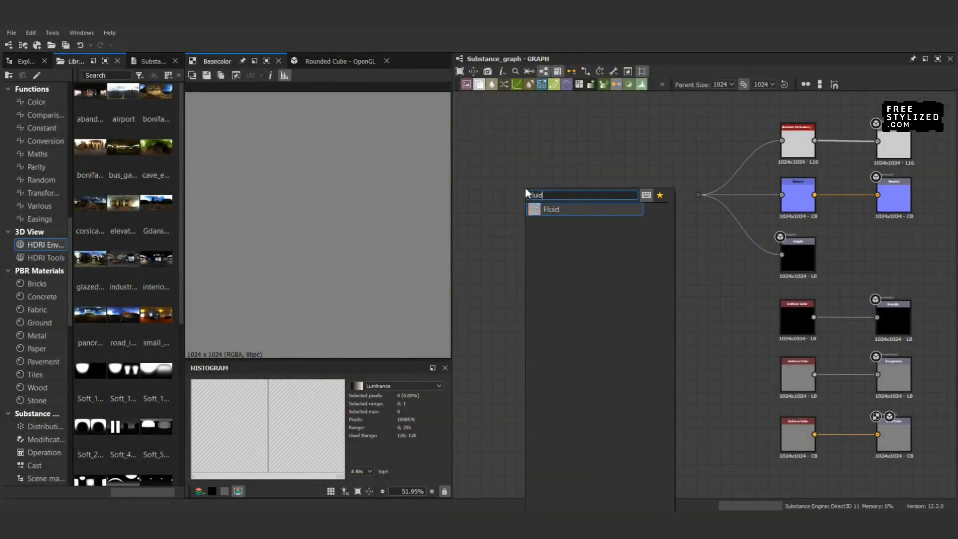
pyautogui.press('Return')
pyautogui.moveTo(642, 210); pyautogui.dragTo(559, 251)
pyautogui.scroll(-5, 89, 250)
pyautogui.moveTo(14, 382)
pyautogui.mouseDown()
pyautogui.moveTo(26, 383)
pyautogui.moveTo(13, 382)
pyautogui.mouseUp()
pyautogui.moveTo(78, 435); pyautogui.dragTo(137, 436)
pyautogui.scroll(3, 589, 249)
# Step: Chain a Transformation 2D and a Make It Tile Photo Grayscale after Fluid
pyautogui.moveTo(589, 250); pyautogui.dragTo(684, 237)
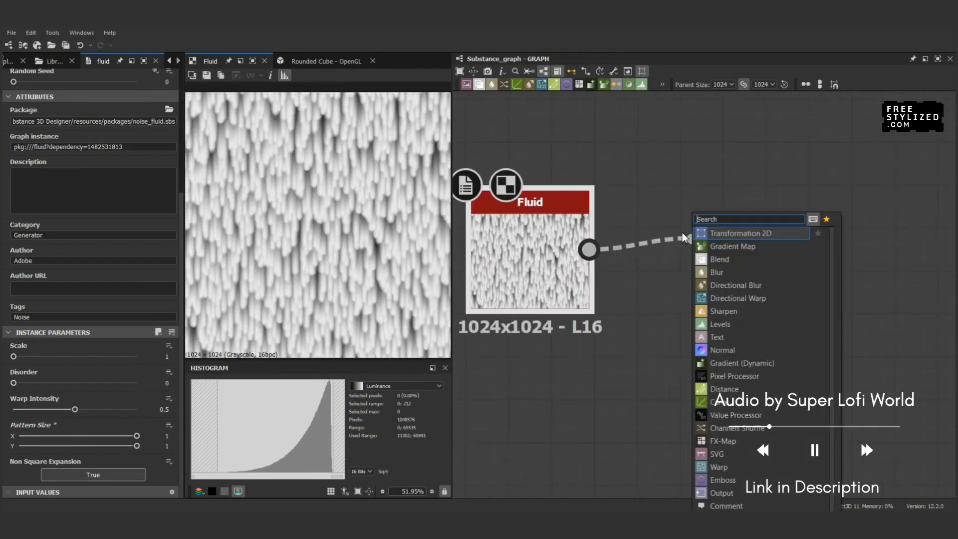
pyautogui.click(683, 237)
pyautogui.moveTo(607, 227); pyautogui.dragTo(643, 230)
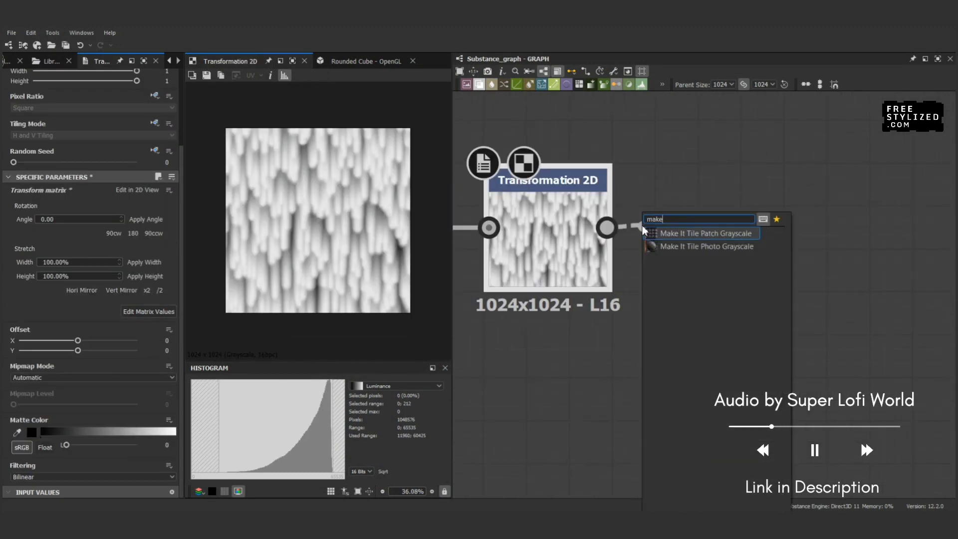
pyautogui.click(717, 249)
pyautogui.scroll(-3, 649, 225)
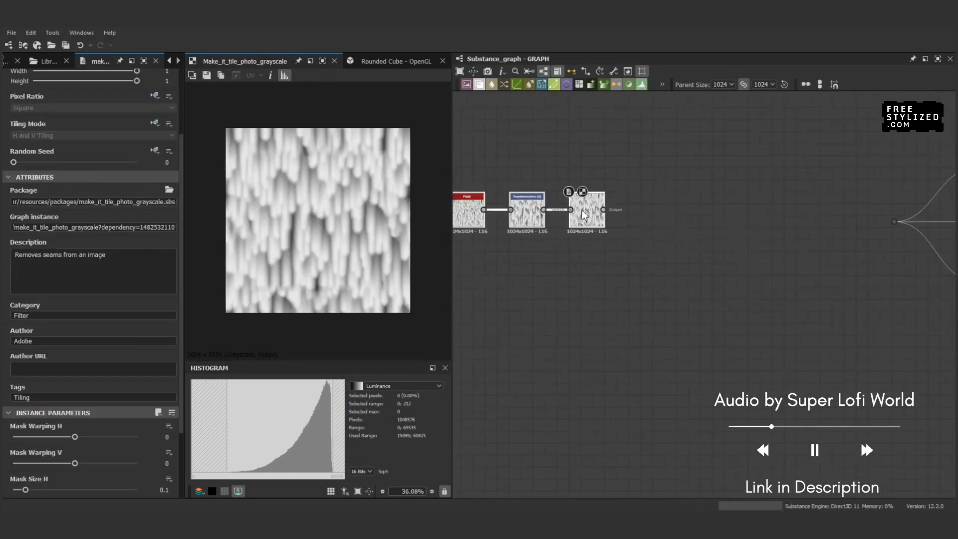
pyautogui.scroll(5, 579, 210)
# Step: Add an inverted, higher-contrast Levels node giving soft white shapes on black
pyautogui.moveTo(557, 213); pyautogui.dragTo(654, 212)
pyautogui.click(679, 230)
pyautogui.moveTo(21, 310)
pyautogui.mouseDown()
pyautogui.moveTo(126, 316)
pyautogui.moveTo(101, 310)
pyautogui.moveTo(114, 310)
pyautogui.mouseUp()
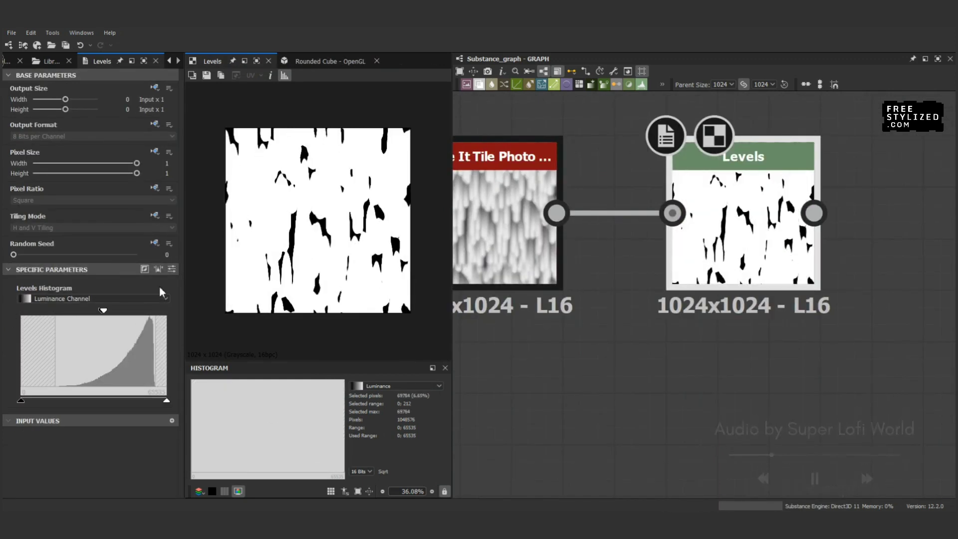
pyautogui.click(158, 269)
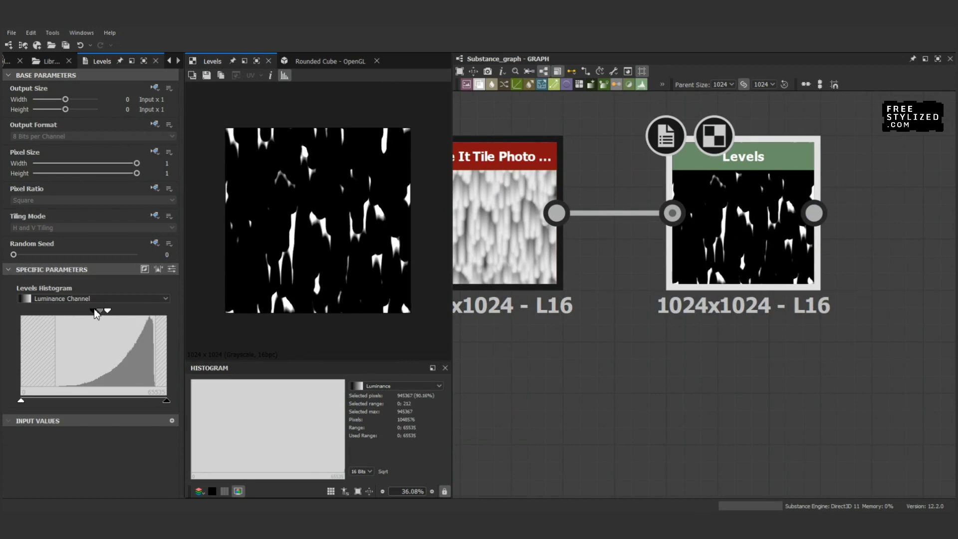
pyautogui.moveTo(97, 310); pyautogui.dragTo(83, 310)
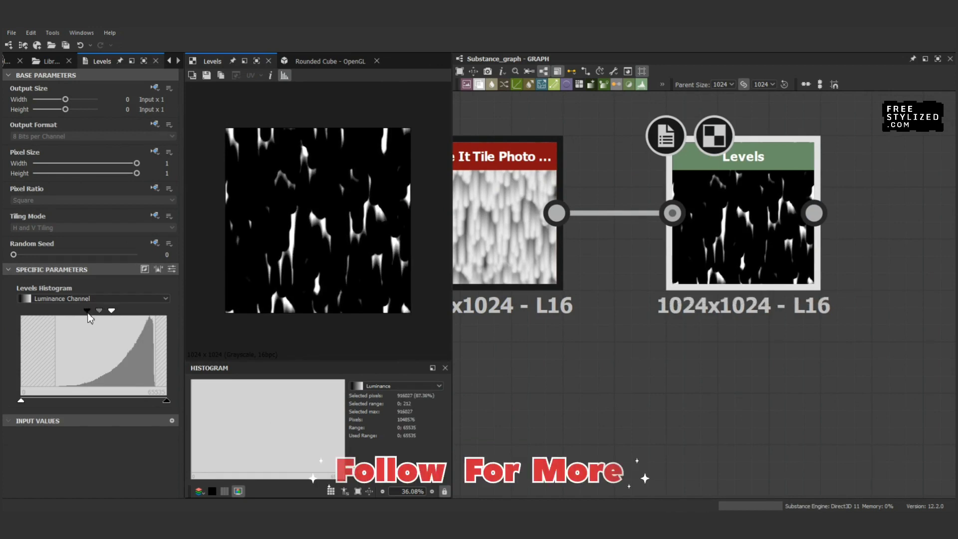
# Step: Squeeze the pattern horizontally with Transformation 2D into thin streaks
pyautogui.moveTo(411, 220); pyautogui.dragTo(335, 221)
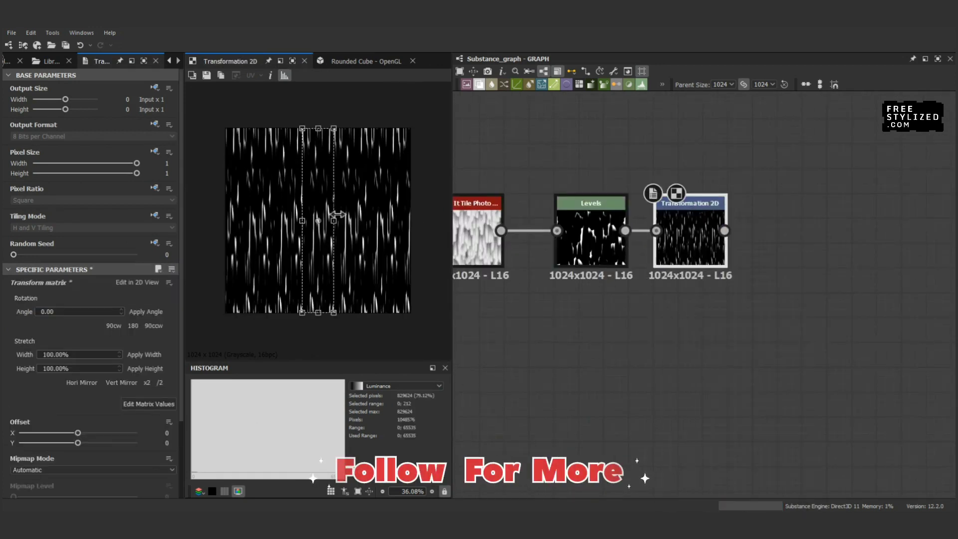
pyautogui.scroll(-2, 689, 249)
pyautogui.scroll(-3, 686, 245)
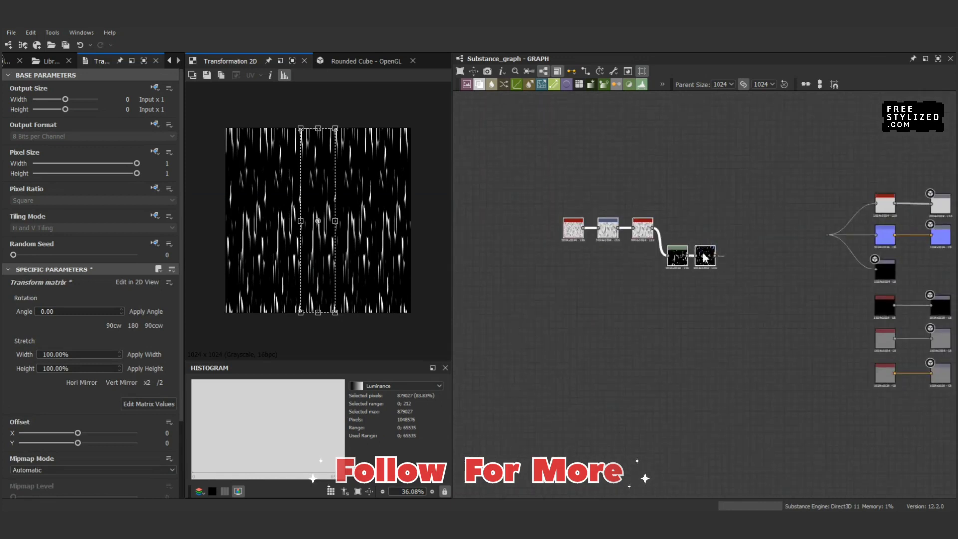
pyautogui.press('space')
# Step: Add a Polygon 2 node in place of the Shape node
pyautogui.write('shape')
pyautogui.press('Return')
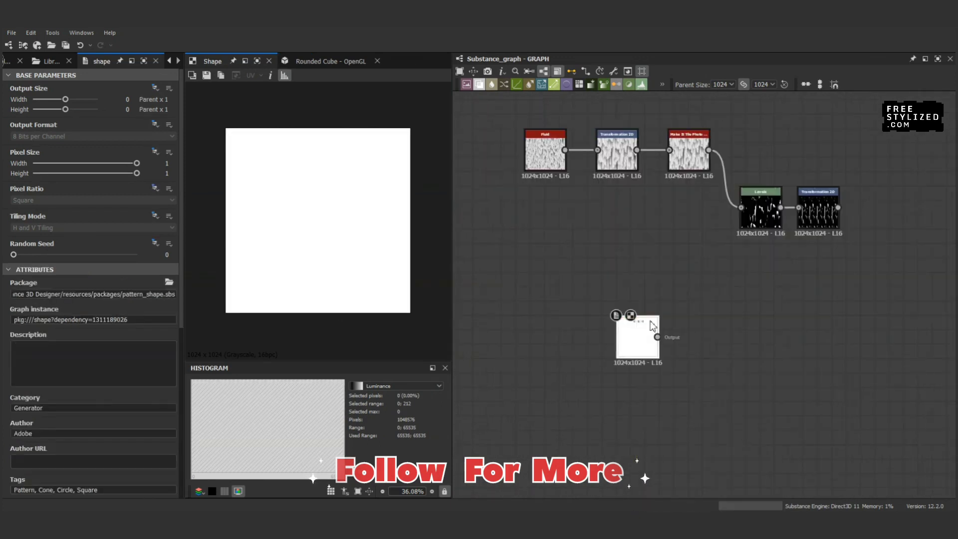
pyautogui.press('space')
pyautogui.write('polygon')
pyautogui.press('Return')
pyautogui.press('Delete')
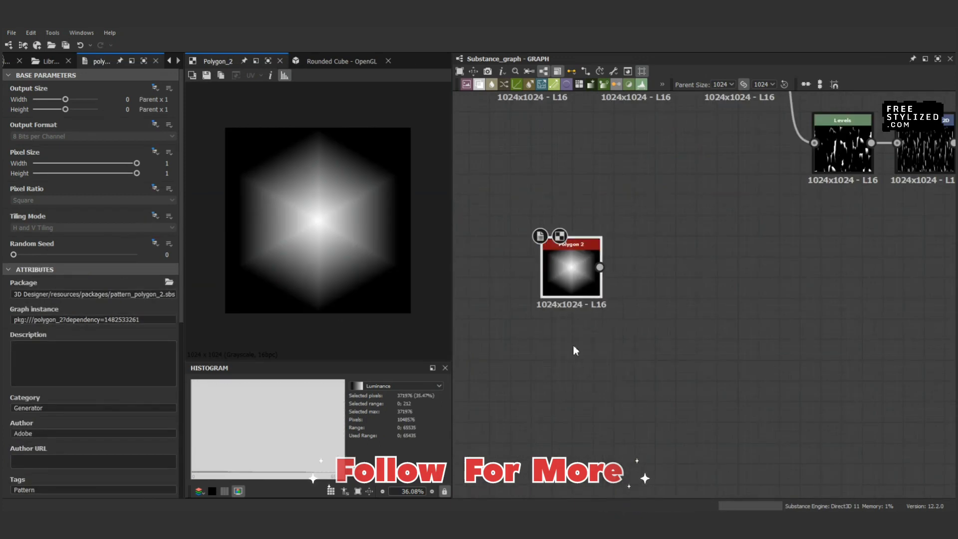
# Step: Add a Slope Blur Grayscale fed by Polygon 2
pyautogui.scroll(2, 574, 344)
pyautogui.press('space')
pyautogui.write('slope')
pyautogui.press('Return')
pyautogui.moveTo(524, 399); pyautogui.dragTo(732, 302)
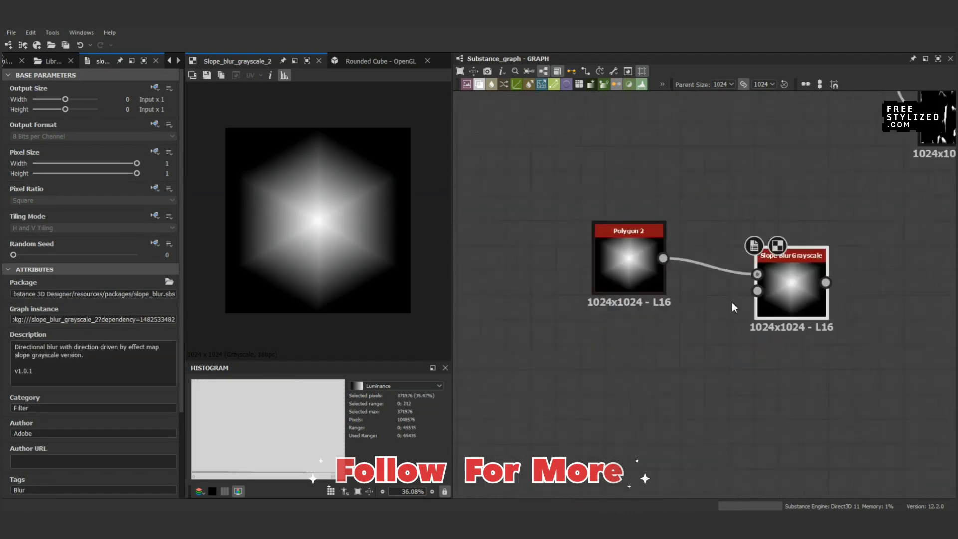
# Step: Add a Perlin Noise to drive the Slope Blur at intensity 5
pyautogui.press('space')
pyautogui.write('perl')
pyautogui.press('Return')
pyautogui.hotkey('ctrl', 'z')
pyautogui.press('space')
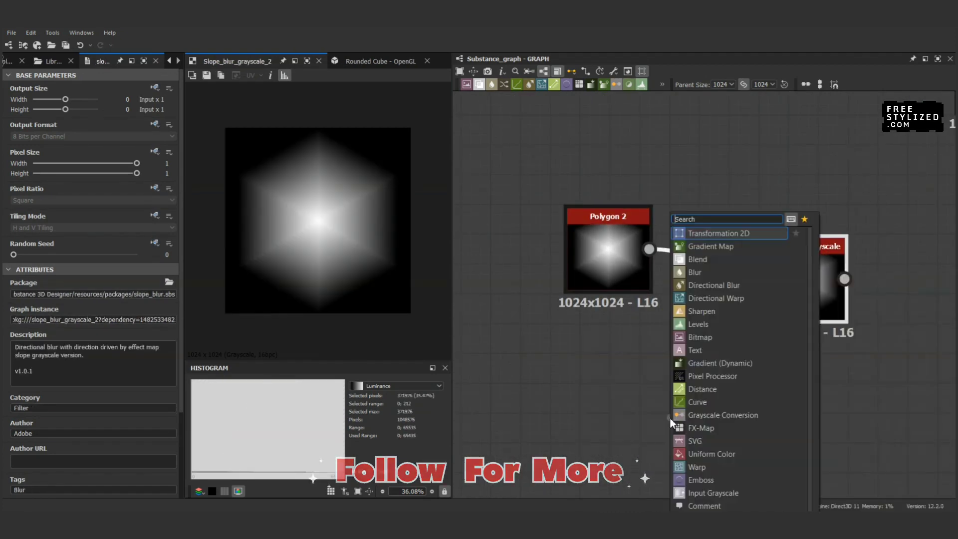
pyautogui.write('perlin')
pyautogui.press('Return')
pyautogui.moveTo(632, 397); pyautogui.dragTo(621, 337)
pyautogui.scroll(-3, 36, 418)
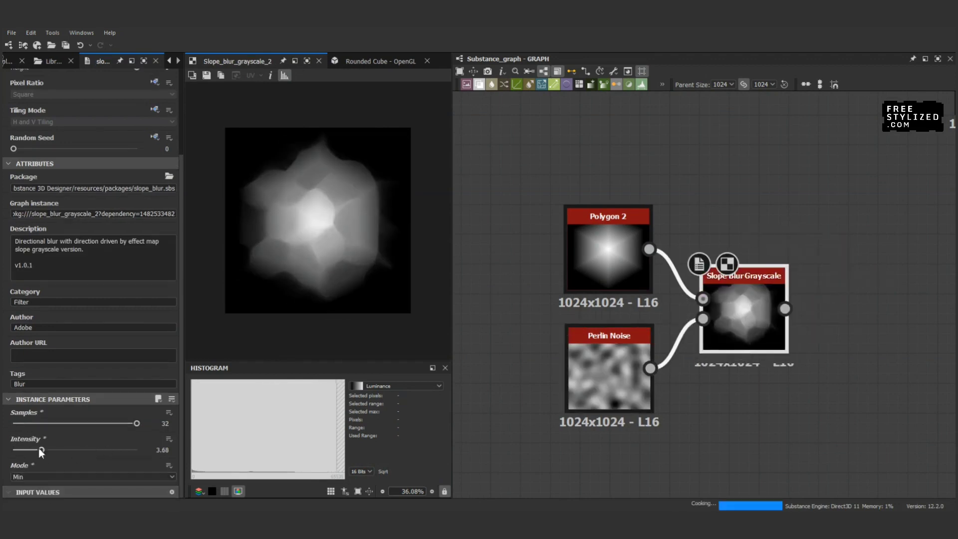
pyautogui.scroll(-3, 625, 282)
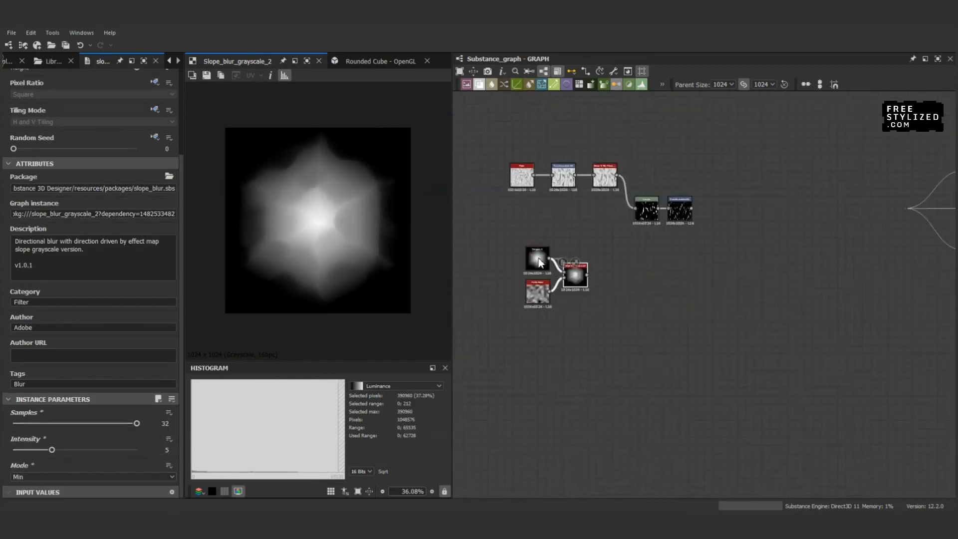
# Step: Add a Tile Sampler after the Slope Blur Grayscale
pyautogui.press('space')
pyautogui.write('tile sampler')
pyautogui.press('Return')
pyautogui.scroll(3, 563, 281)
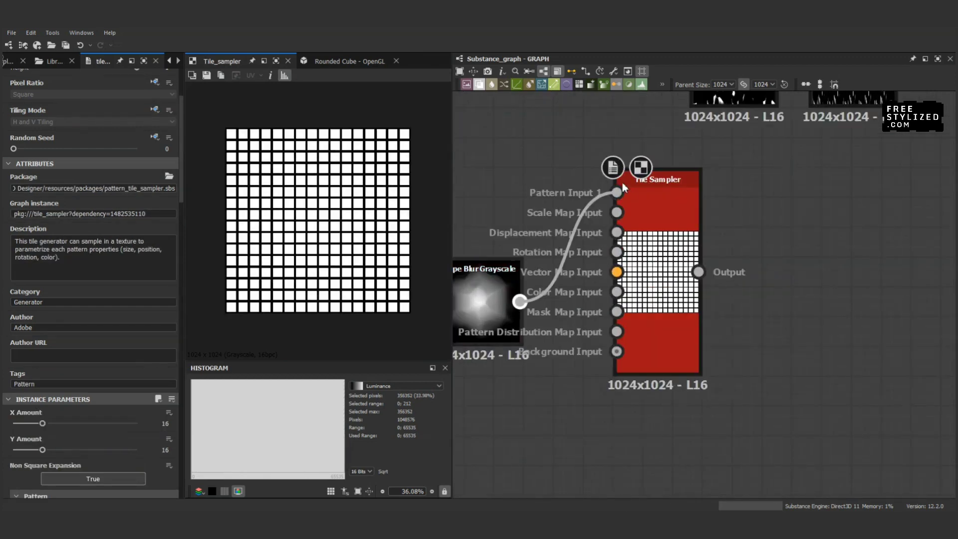
# Step: Set the Tile Sampler Pattern to Pattern Input and start tuning its scale
pyautogui.scroll(-2, 622, 187)
pyautogui.scroll(2, 623, 225)
pyautogui.scroll(-3, 54, 371)
pyautogui.click(54, 372)
pyautogui.scroll(-2, 24, 410)
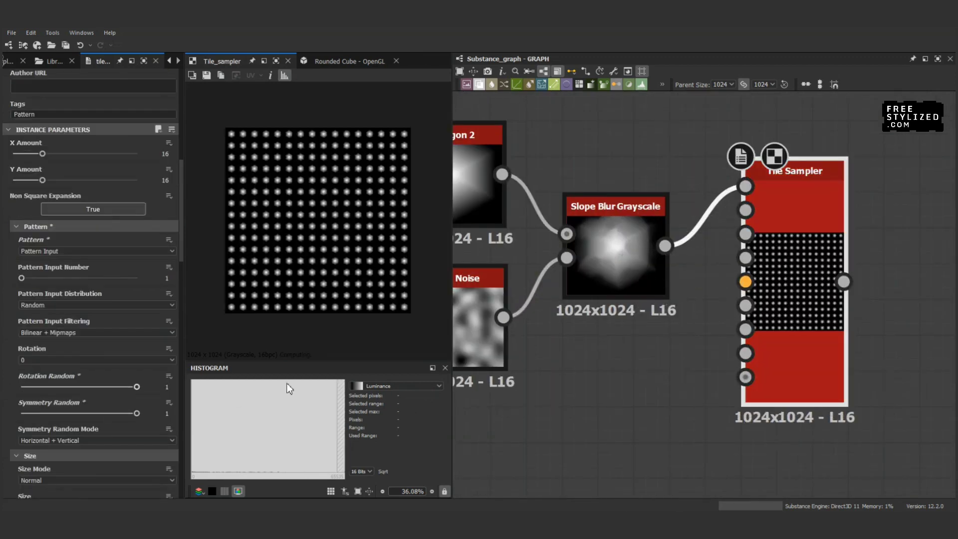
pyautogui.scroll(3, 19, 285)
pyautogui.moveTo(43, 303)
pyautogui.mouseDown()
pyautogui.moveTo(27, 303)
pyautogui.moveTo(31, 329)
pyautogui.moveTo(20, 304)
pyautogui.mouseUp()
pyautogui.scroll(-3, 127, 328)
pyautogui.scroll(-3, 31, 433)
pyautogui.moveTo(32, 431)
pyautogui.mouseDown()
pyautogui.moveTo(78, 430)
pyautogui.moveTo(37, 430)
pyautogui.mouseUp()
# Step: Set Tile Sampler Scale 3.79, Scale Random 0.34, Position Random 10 and Size Y 2
pyautogui.scroll(10, 65, 424)
pyautogui.moveTo(23, 390)
pyautogui.mouseDown()
pyautogui.moveTo(31, 364)
pyautogui.moveTo(59, 371)
pyautogui.mouseUp()
pyautogui.scroll(-8, 76, 394)
pyautogui.moveTo(21, 397); pyautogui.dragTo(60, 397)
pyautogui.scroll(-5, 75, 350)
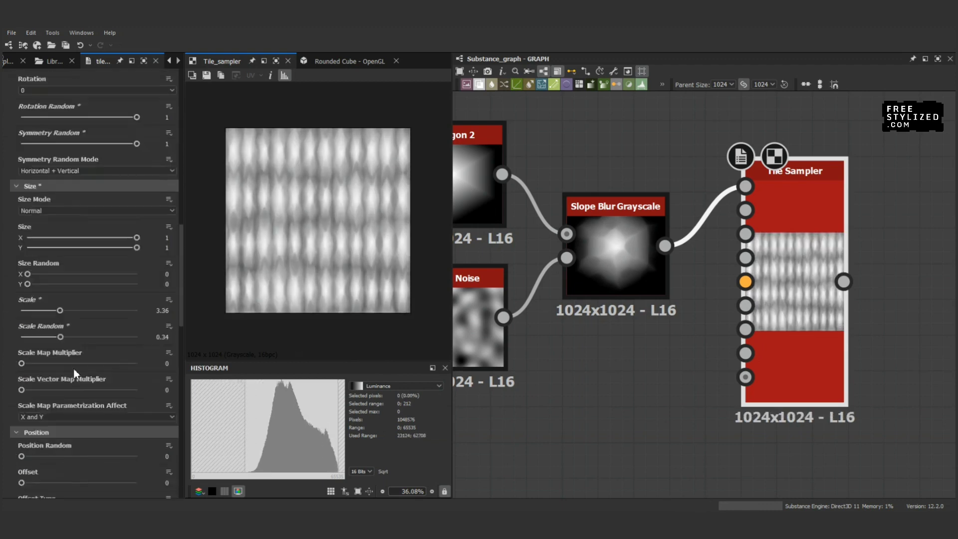
pyautogui.moveTo(21, 362); pyautogui.dragTo(31, 363)
pyautogui.scroll(5, 50, 329)
pyautogui.moveTo(60, 310); pyautogui.dragTo(63, 312)
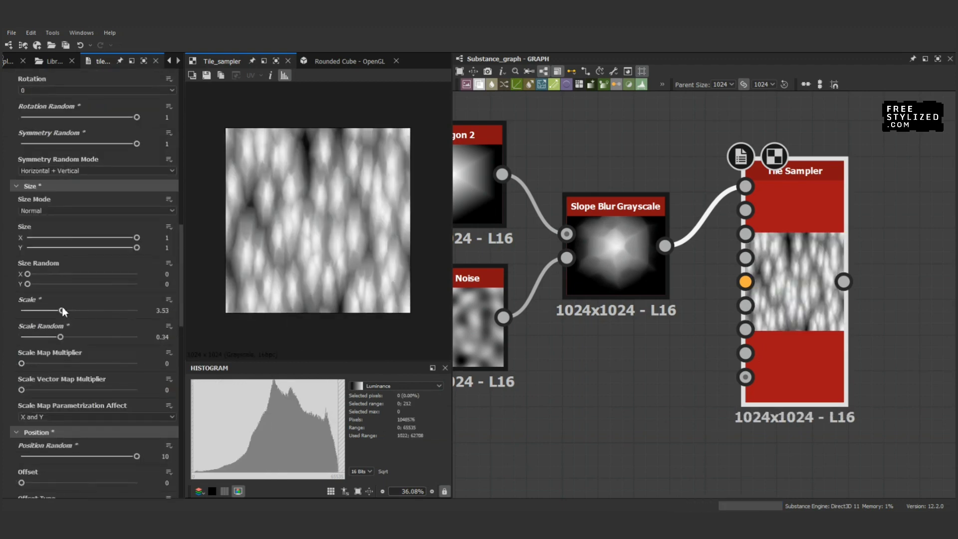
pyautogui.write('2')
pyautogui.press('Return')
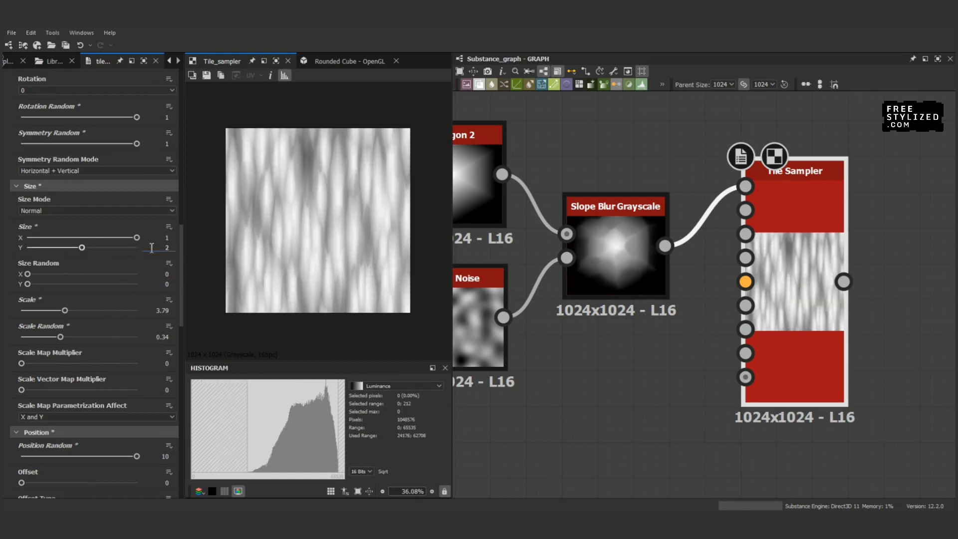
# Step: Set Color Random 0.63 and X/Y Amount 12/4 for a 12×4 grid
pyautogui.scroll(-10, 119, 325)
pyautogui.moveTo(21, 320); pyautogui.dragTo(94, 320)
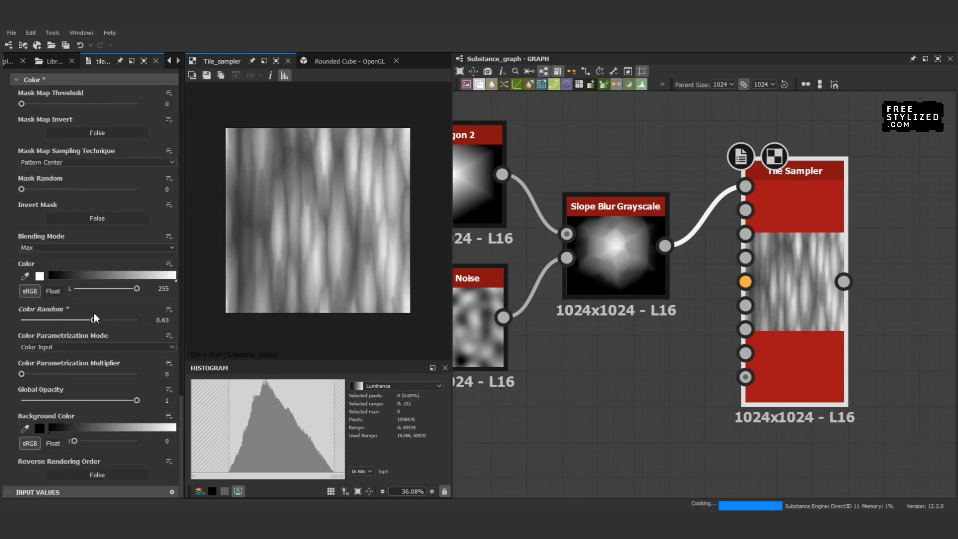
pyautogui.scroll(5, 116, 317)
pyautogui.scroll(5, 84, 234)
pyautogui.scroll(5, 84, 234)
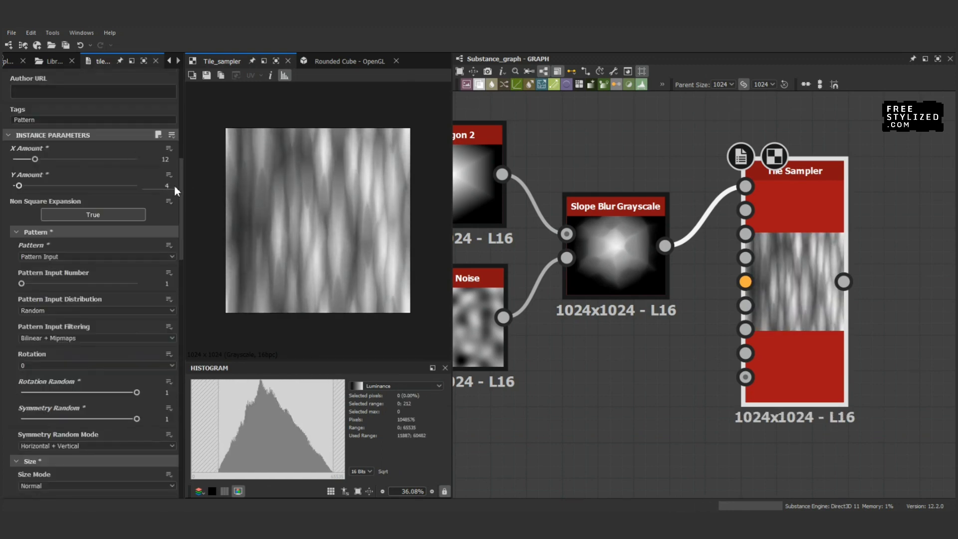
pyautogui.click(174, 185)
pyautogui.scroll(-10, 100, 273)
pyautogui.scroll(-2, 78, 221)
pyautogui.moveTo(80, 223); pyautogui.dragTo(85, 223)
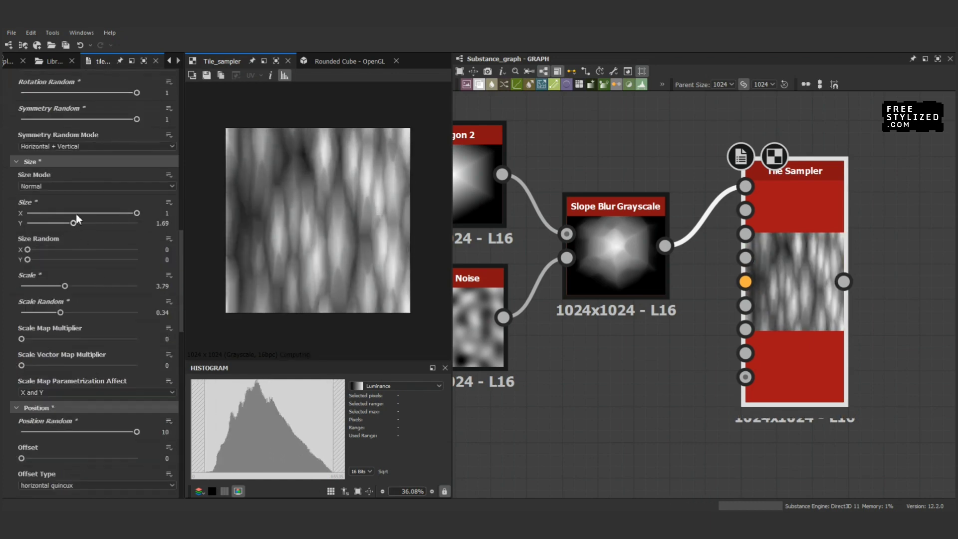
pyautogui.scroll(-5, 689, 278)
pyautogui.scroll(3, 570, 288)
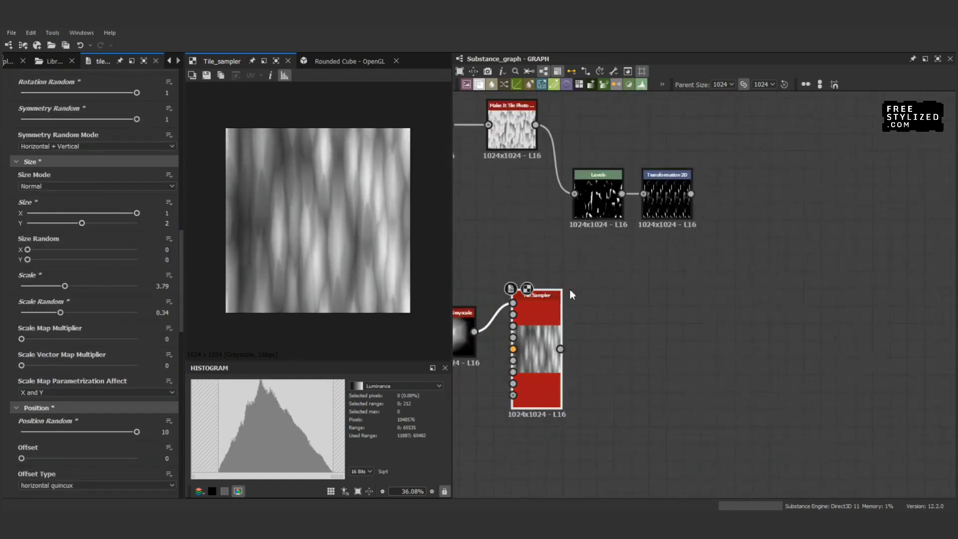
pyautogui.moveTo(561, 349); pyautogui.dragTo(701, 314)
# Step: Add a Blend combining Tile Sampler with Make It Tile and tidy the node layout
pyautogui.click(728, 258)
pyautogui.moveTo(535, 125); pyautogui.dragTo(703, 303)
pyautogui.moveTo(605, 195); pyautogui.dragTo(632, 267, button='middle')
pyautogui.moveTo(633, 267); pyautogui.dragTo(630, 144)
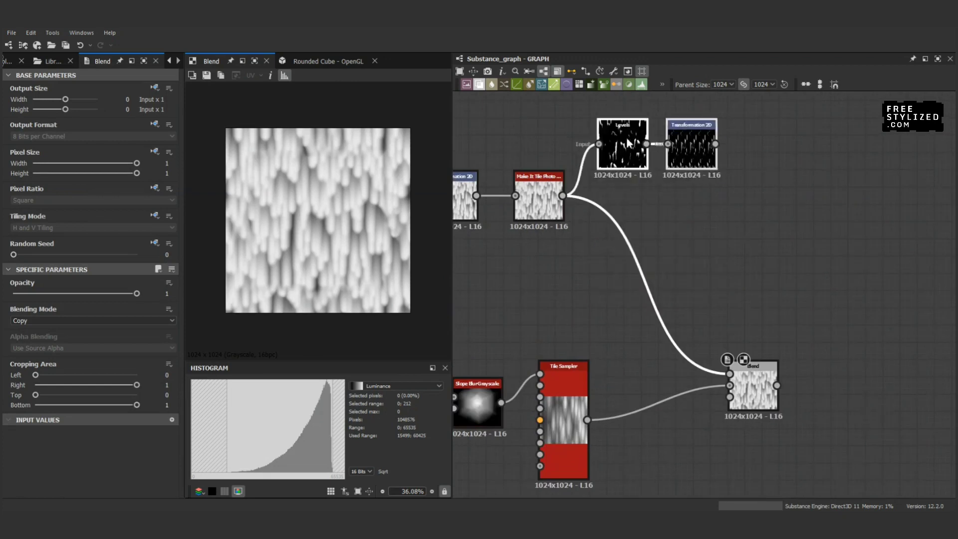
pyautogui.scroll(-5, 676, 286)
pyautogui.moveTo(690, 383); pyautogui.dragTo(681, 383)
pyautogui.scroll(6, 766, 327)
# Step: Set the Blend to Subtract at 0.25 opacity and add a second Blend after it
pyautogui.click(93, 321)
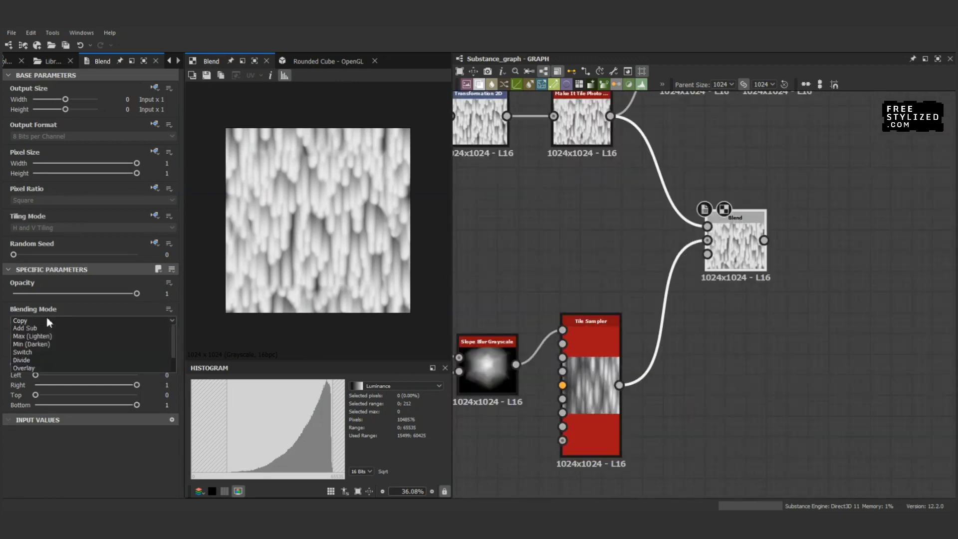
pyautogui.click(50, 333)
pyautogui.moveTo(94, 293); pyautogui.dragTo(42, 294)
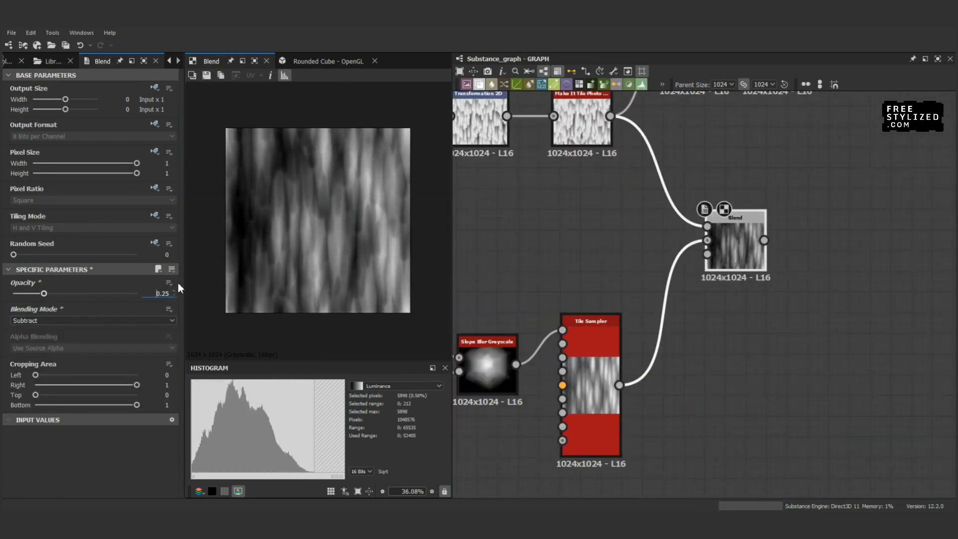
pyautogui.moveTo(649, 225); pyautogui.dragTo(534, 294, button='middle')
pyautogui.moveTo(516, 353); pyautogui.dragTo(691, 345)
pyautogui.click(655, 258)
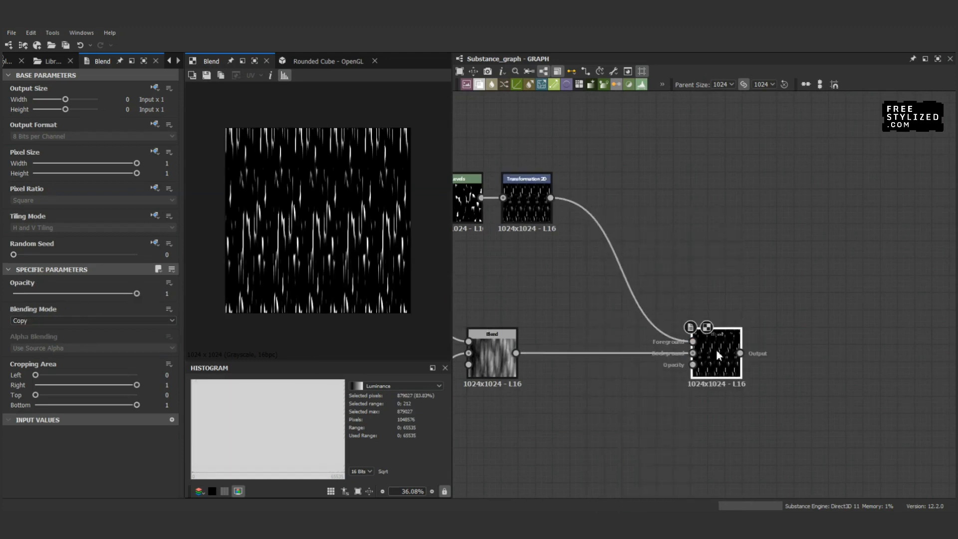
pyautogui.scroll(3, 736, 313)
pyautogui.press('space')
# Step: Insert a Slope Blur Grayscale after Tile Sampler, with Perlin Noise as its slope input
pyautogui.write('slope')
pyautogui.press('Return')
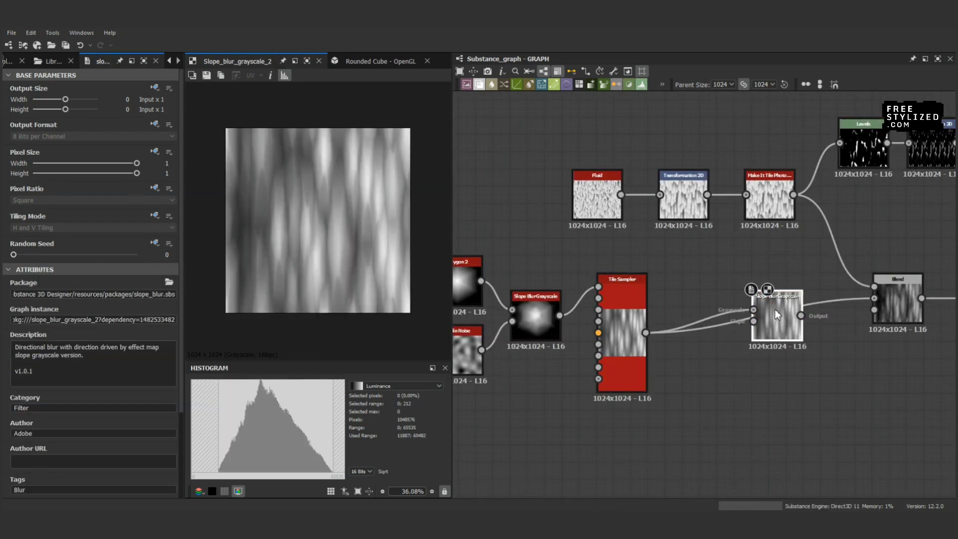
pyautogui.press('space')
pyautogui.press('Escape')
pyautogui.scroll(2, 748, 239)
pyautogui.moveTo(717, 409); pyautogui.dragTo(798, 300)
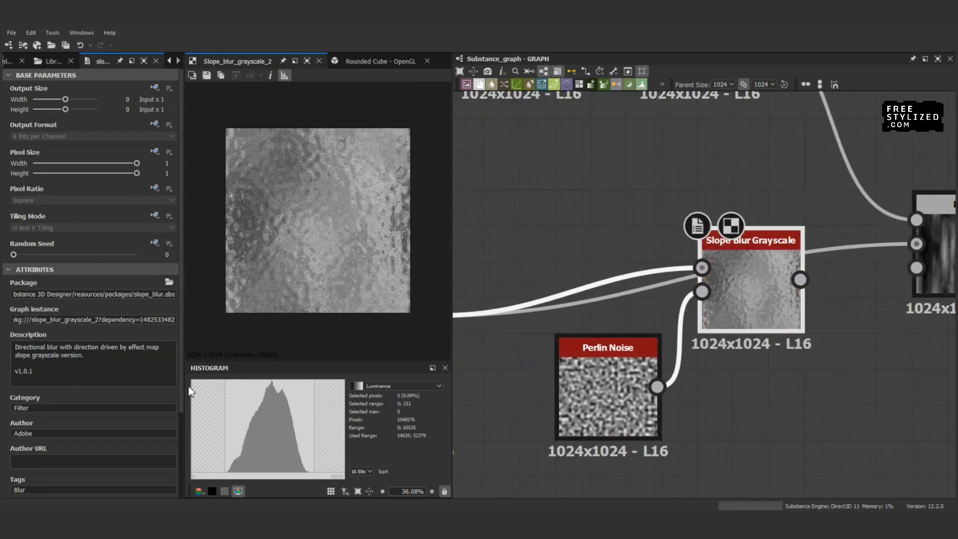
pyautogui.scroll(-3, 90, 299)
# Step: Set the Perlin Noise scale to 4 and lower the slope blur intensity
pyautogui.doubleClick(157, 419)
pyautogui.write('4')
pyautogui.press('Return')
pyautogui.click(752, 289)
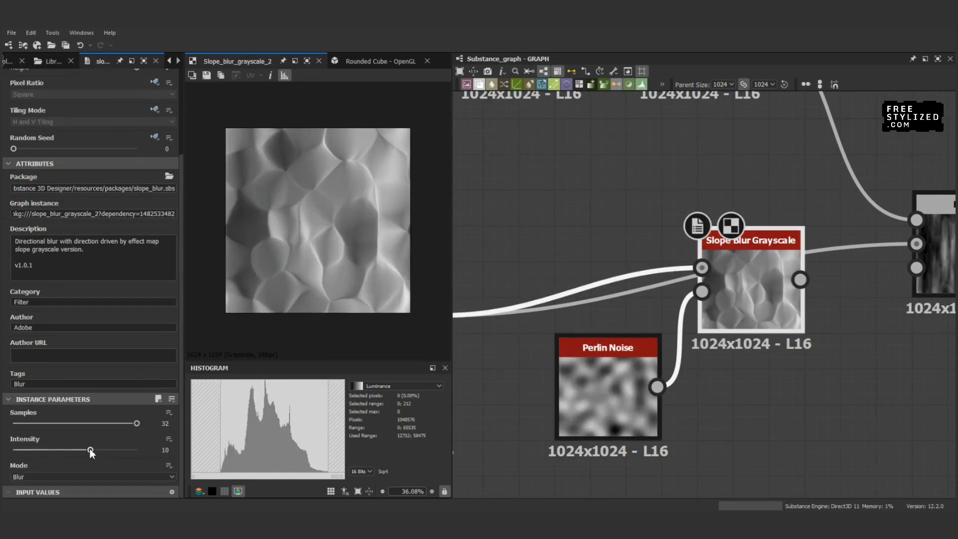
pyautogui.moveTo(89, 448); pyautogui.dragTo(19, 449)
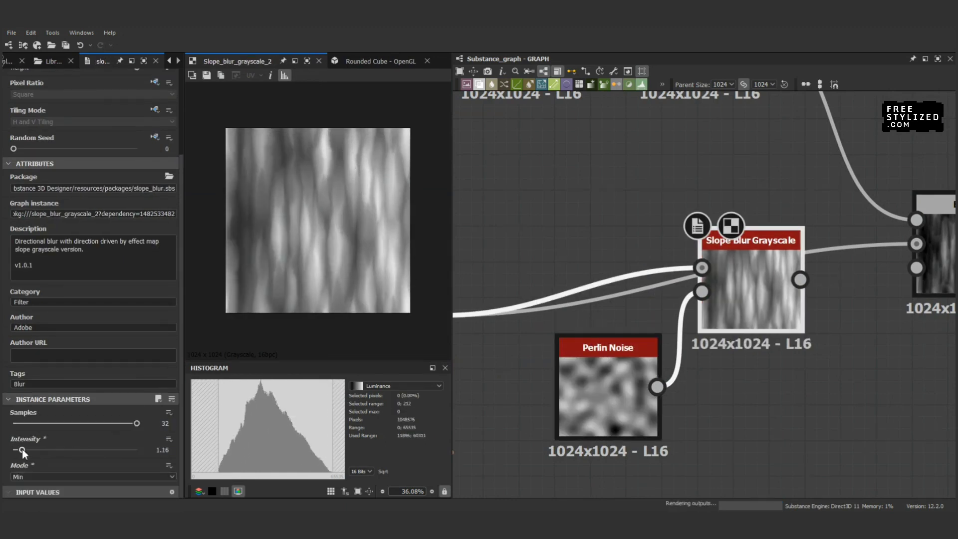
# Step: Add a Blur HQ Grayscale from Transformation 2D with intensity near zero
pyautogui.scroll(-2, 723, 225)
pyautogui.moveTo(739, 219); pyautogui.dragTo(631, 214, button='middle')
pyautogui.moveTo(579, 155); pyautogui.dragTo(723, 184)
pyautogui.write('blur hq')
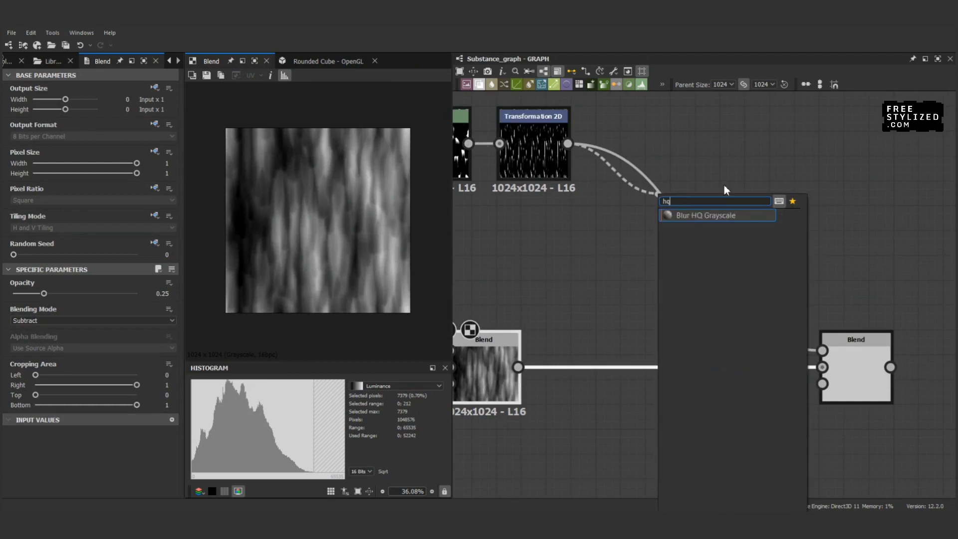
pyautogui.press('Return')
pyautogui.scroll(-3, 90, 350)
pyautogui.moveTo(90, 450); pyautogui.dragTo(20, 450)
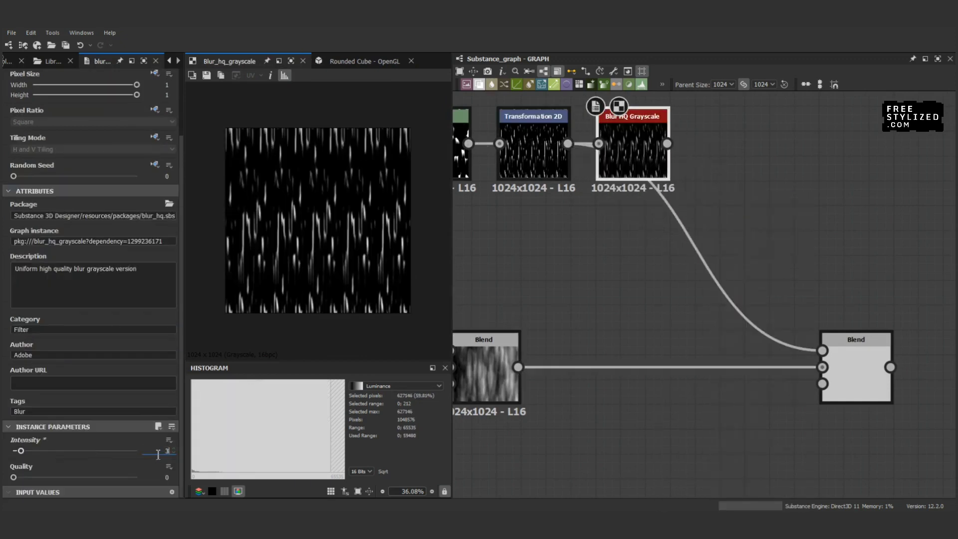
# Step: Set the second Blend to Subtract and darken the Levels to leave fewer streaks
pyautogui.click(856, 374)
pyautogui.click(93, 321)
pyautogui.click(39, 349)
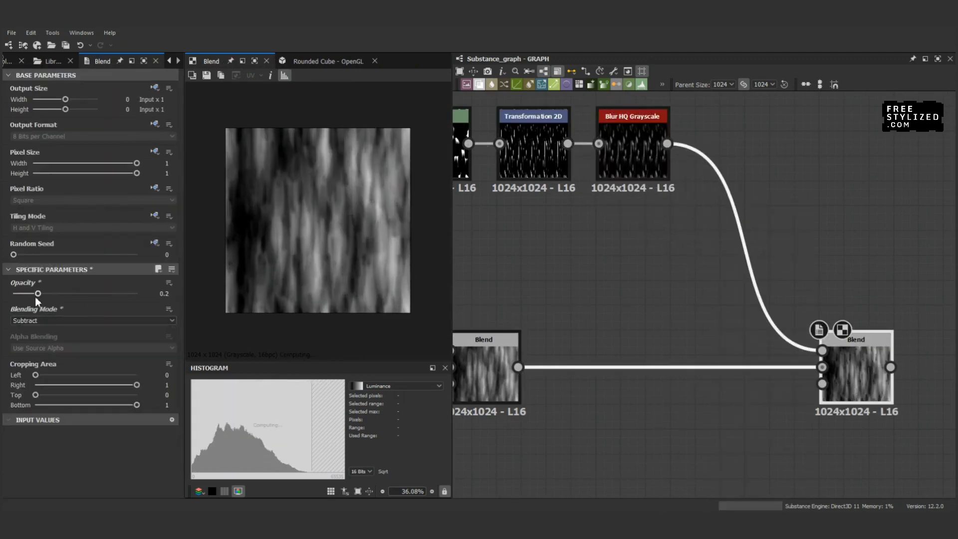
pyautogui.click(633, 149)
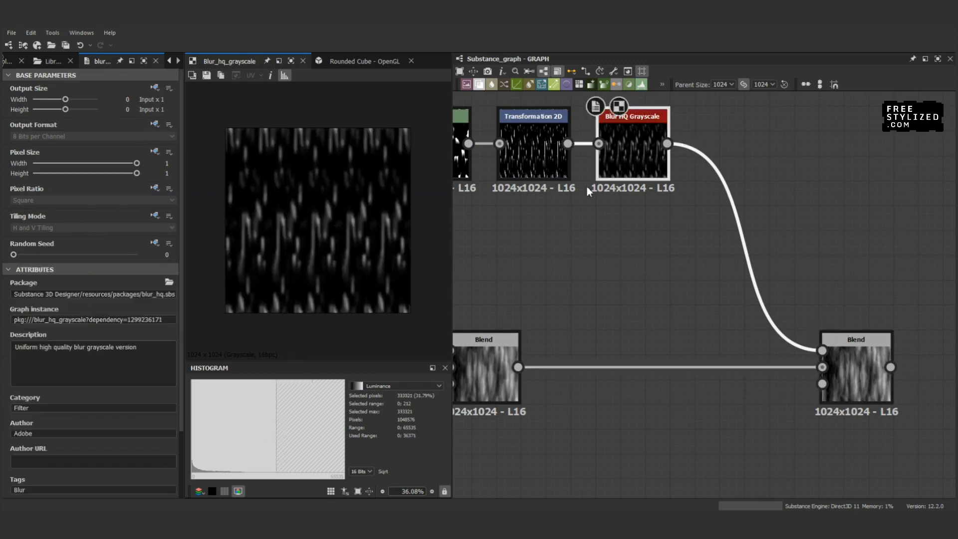
pyautogui.click(533, 150)
pyautogui.moveTo(549, 200); pyautogui.dragTo(894, 237, button='middle')
pyautogui.scroll(2, 718, 200)
pyautogui.click(718, 210)
pyautogui.moveTo(113, 311); pyautogui.dragTo(100, 311)
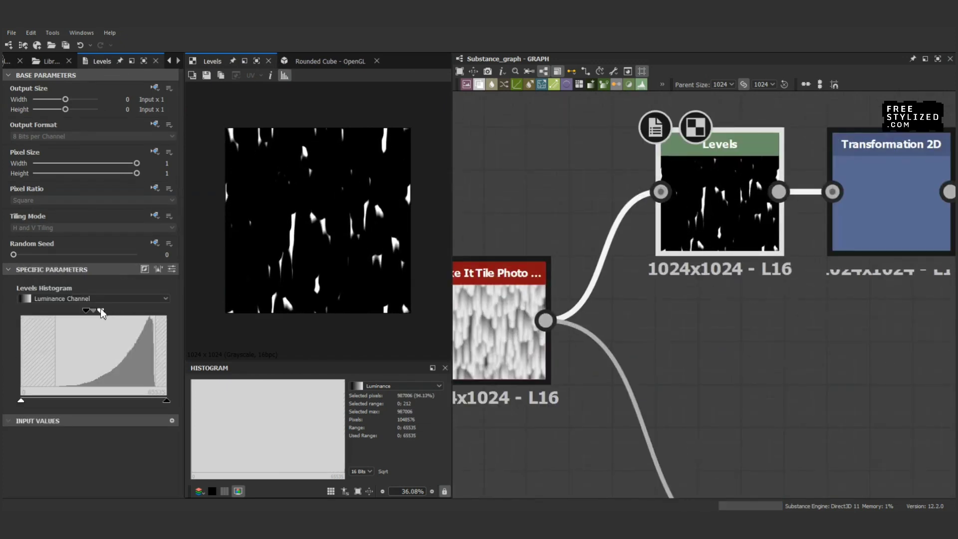
# Step: Preview the second Blend result in the 2D view and check the Blur HQ node
pyautogui.scroll(-2, 699, 250)
pyautogui.click(663, 210)
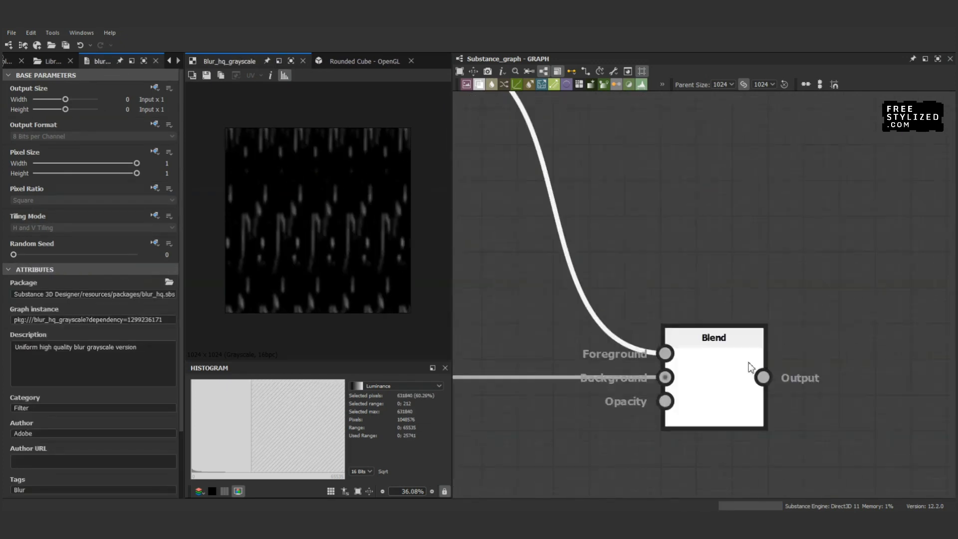
pyautogui.doubleClick(699, 374)
pyautogui.click(734, 165)
pyautogui.scroll(-3, 648, 360)
pyautogui.click(496, 332)
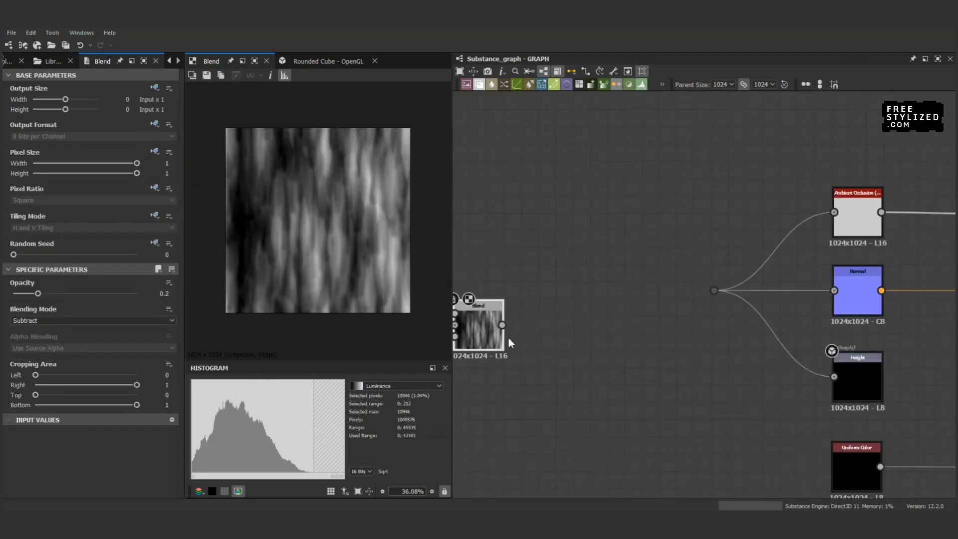
# Step: Link the Blend output to the output reroute dot and preview on a Rounded Cylinder mesh
pyautogui.moveTo(502, 325); pyautogui.dragTo(714, 291)
pyautogui.click(858, 299)
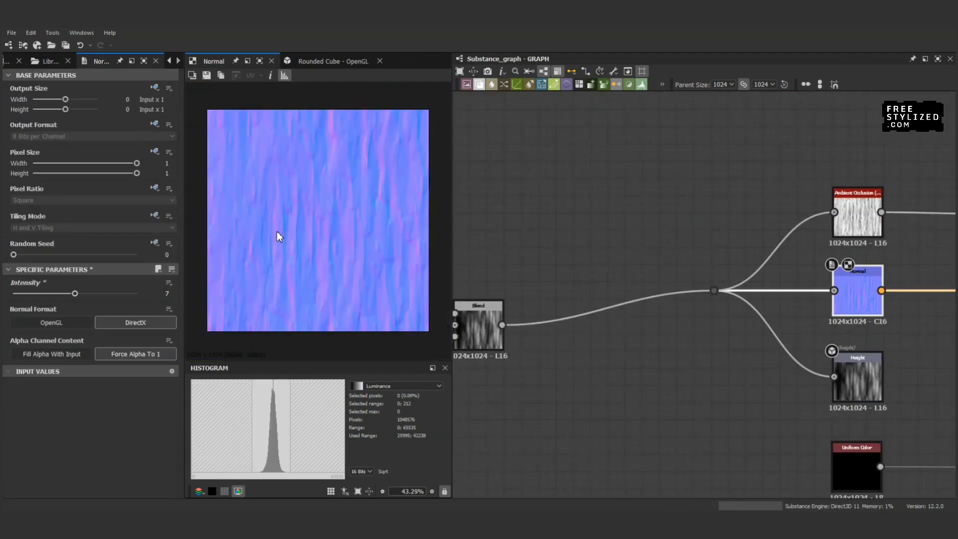
pyautogui.click(298, 61)
pyautogui.click(197, 75)
pyautogui.click(306, 274)
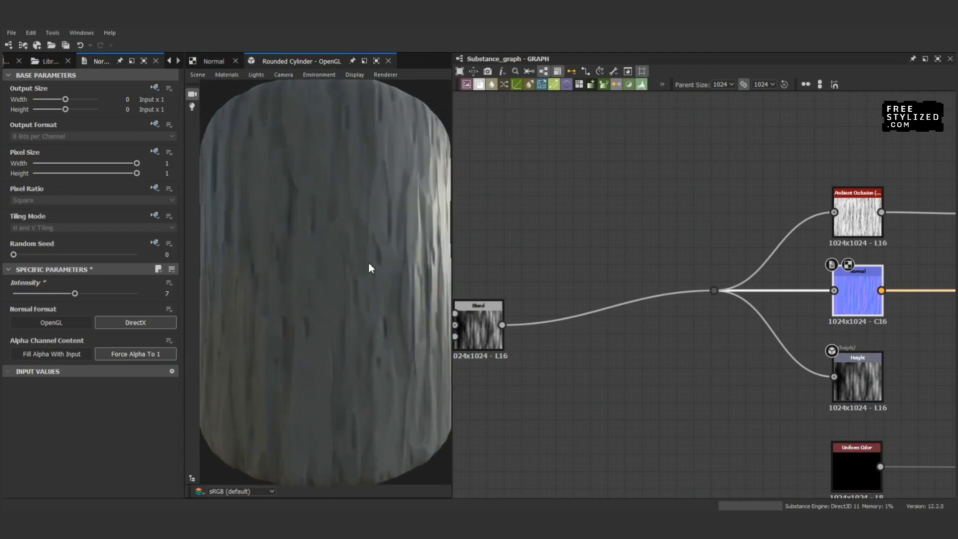
# Step: Select the Blend node and set its opacity to 0.2
pyautogui.moveTo(459, 312); pyautogui.dragTo(692, 289, button='middle')
pyautogui.scroll(5, 692, 294)
pyautogui.click(689, 261)
pyautogui.scroll(-2, 690, 261)
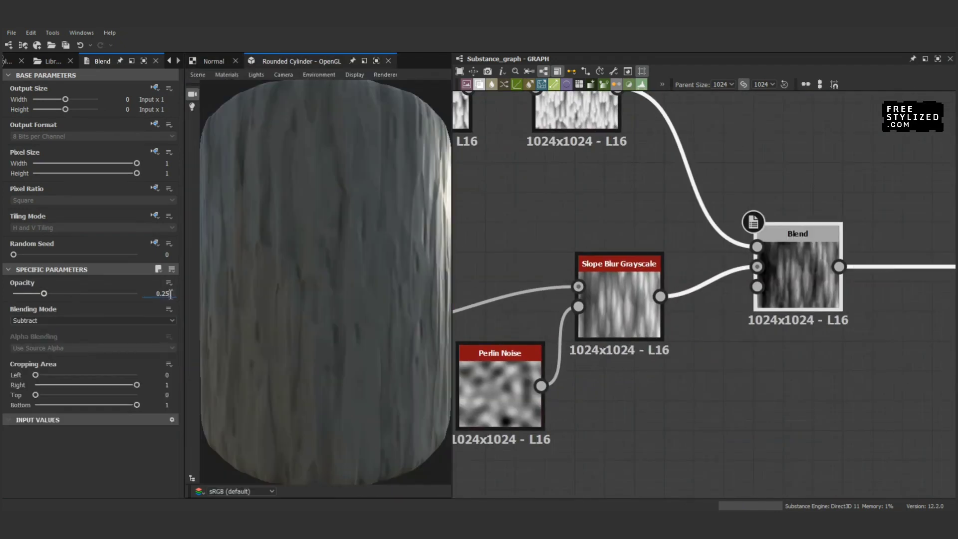
pyautogui.scroll(-3, 376, 279)
pyautogui.scroll(3, 353, 213)
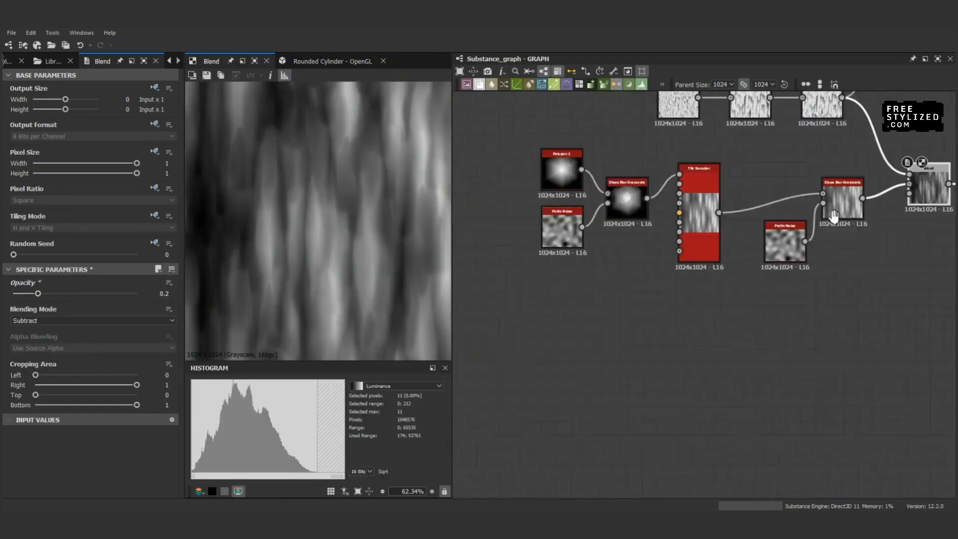
pyautogui.scroll(-10, 75, 341)
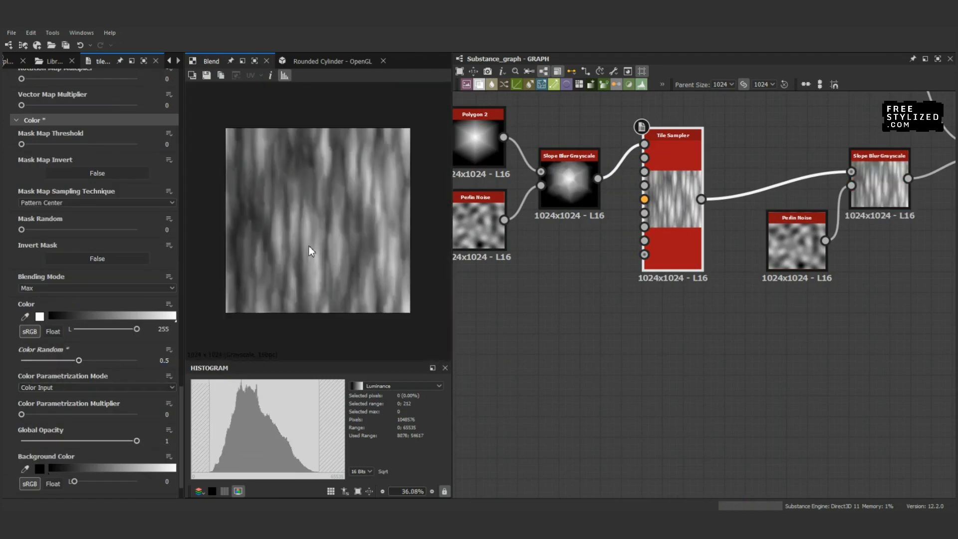
pyautogui.scroll(15, 71, 248)
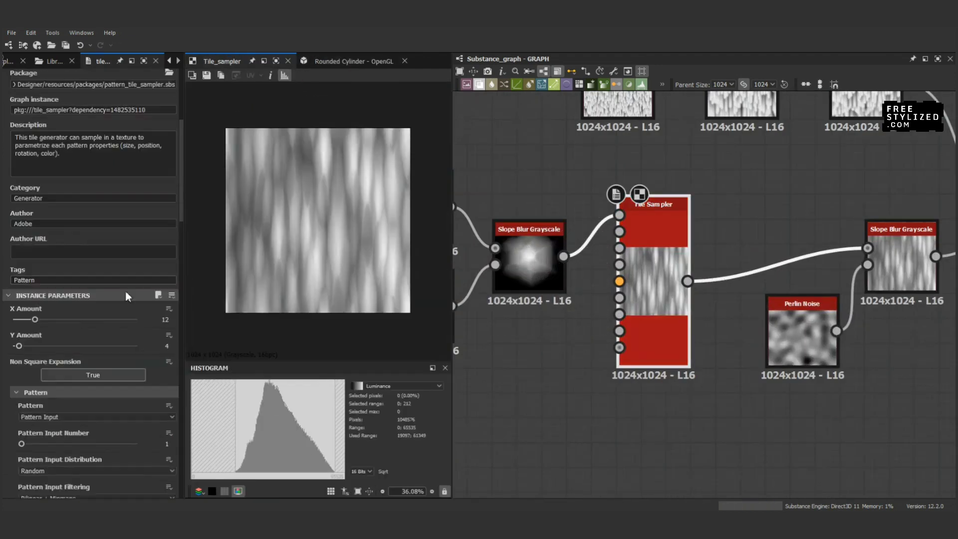
# Step: Give the 3D cylinder preview the default material and show its height settings
pyautogui.click(320, 61)
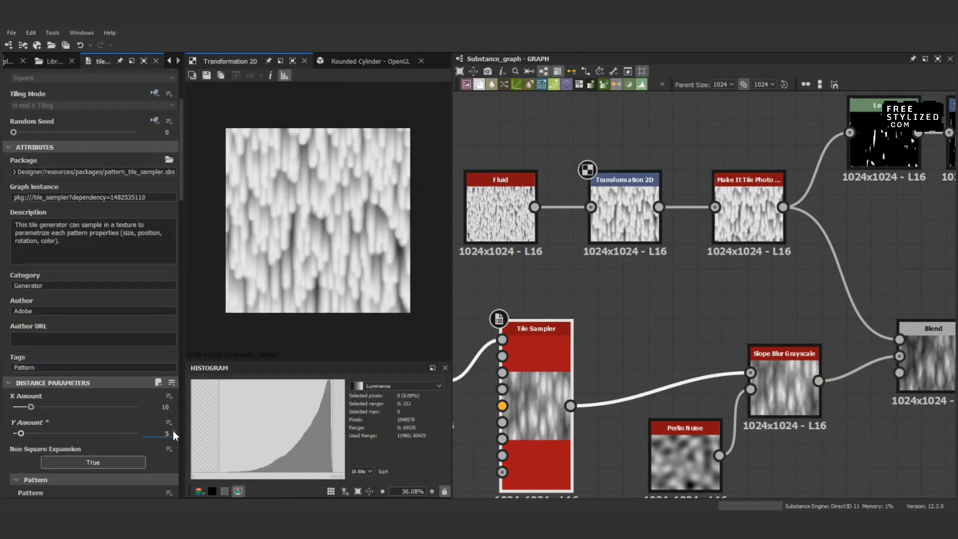
pyautogui.click(349, 61)
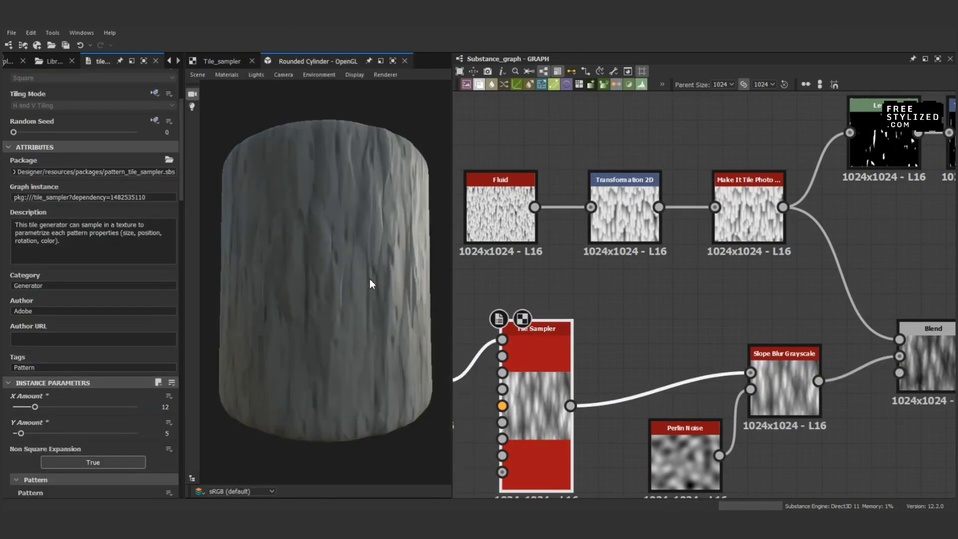
pyautogui.click(226, 75)
pyautogui.click(295, 86)
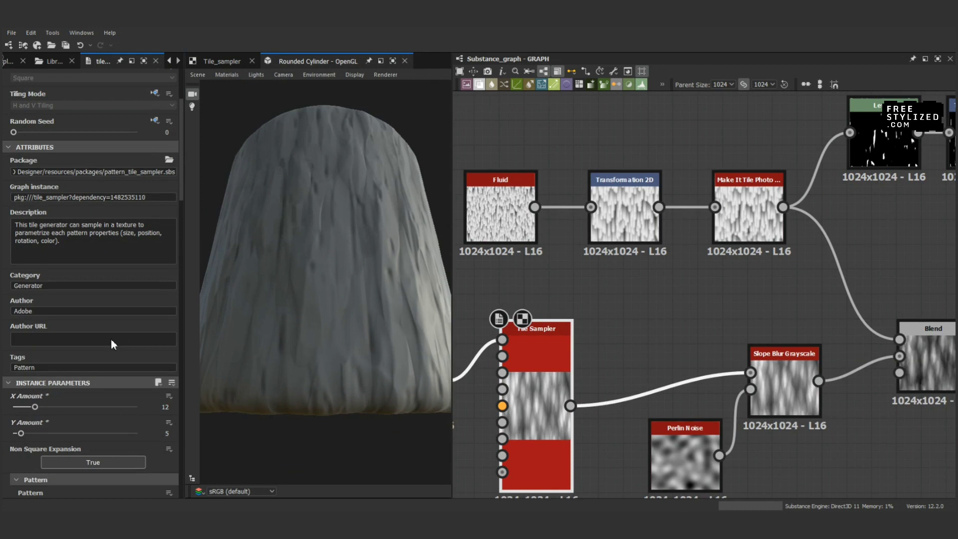
pyautogui.scroll(-5, 111, 338)
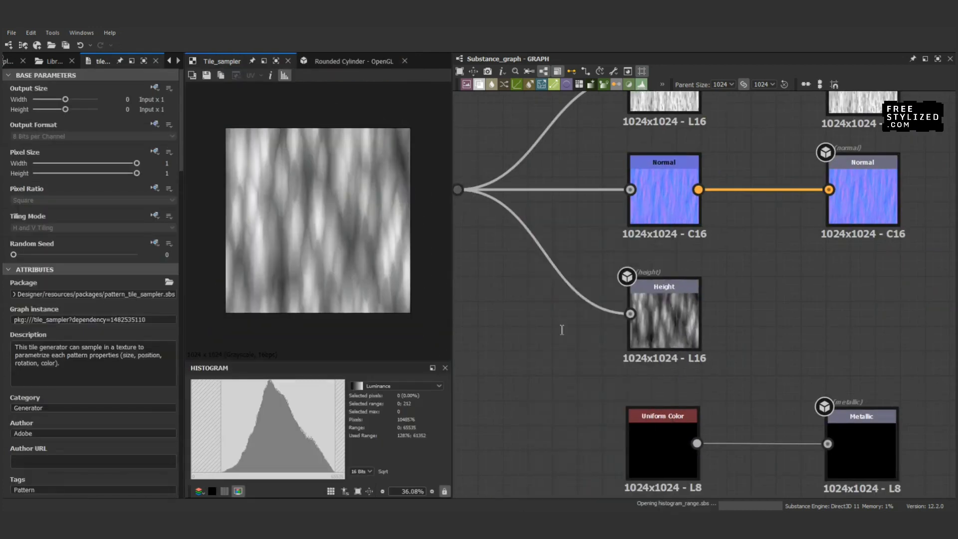
# Step: Insert a Histogram Range before the Height output and set Tile Sampler Y Amount to 4
pyautogui.moveTo(598, 314); pyautogui.dragTo(633, 320)
pyautogui.click(359, 60)
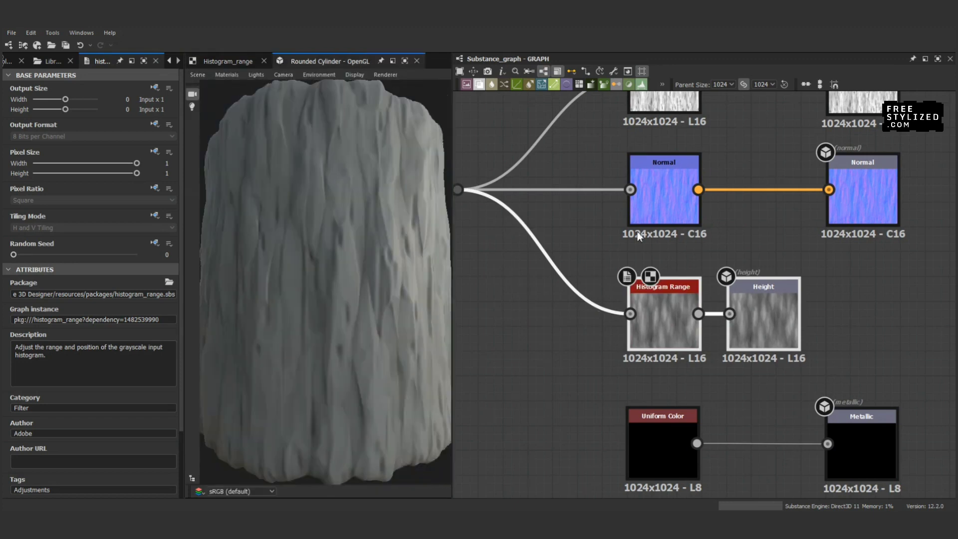
pyautogui.moveTo(553, 219); pyautogui.dragTo(616, 247)
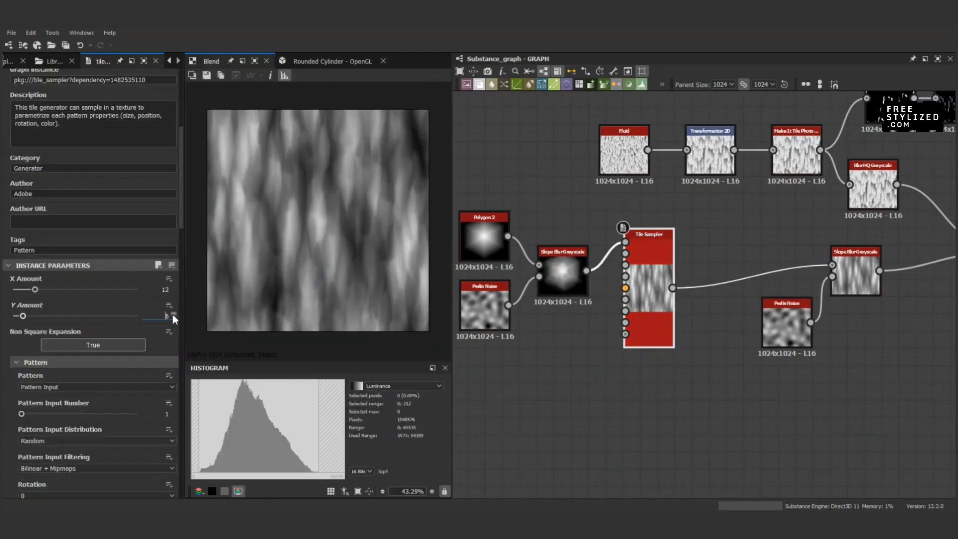
pyautogui.write('4')
pyautogui.press('Return')
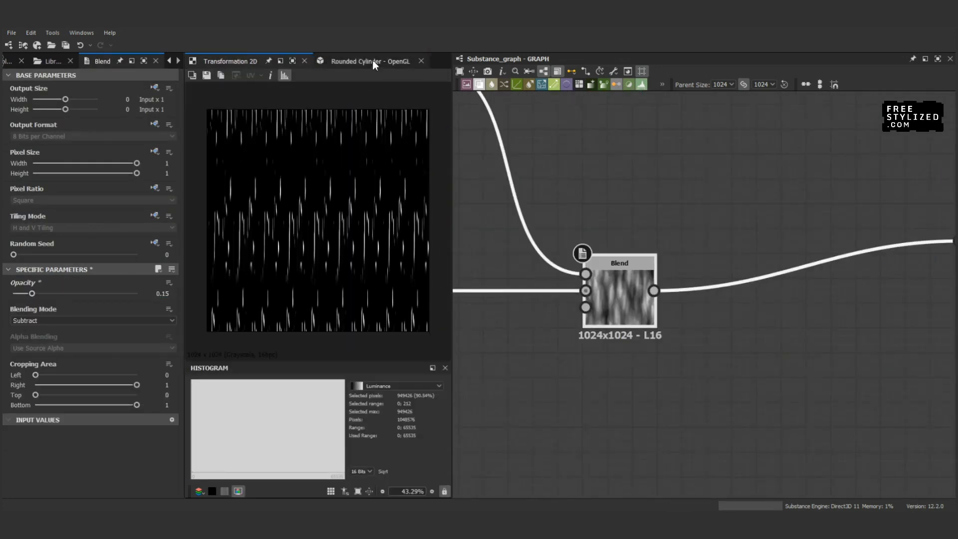
# Step: Tweak Blur HQ intensity and the first Blend's opacity toward 0.15, checking the 3D preview
pyautogui.click(373, 60)
pyautogui.scroll(-3, 518, 291)
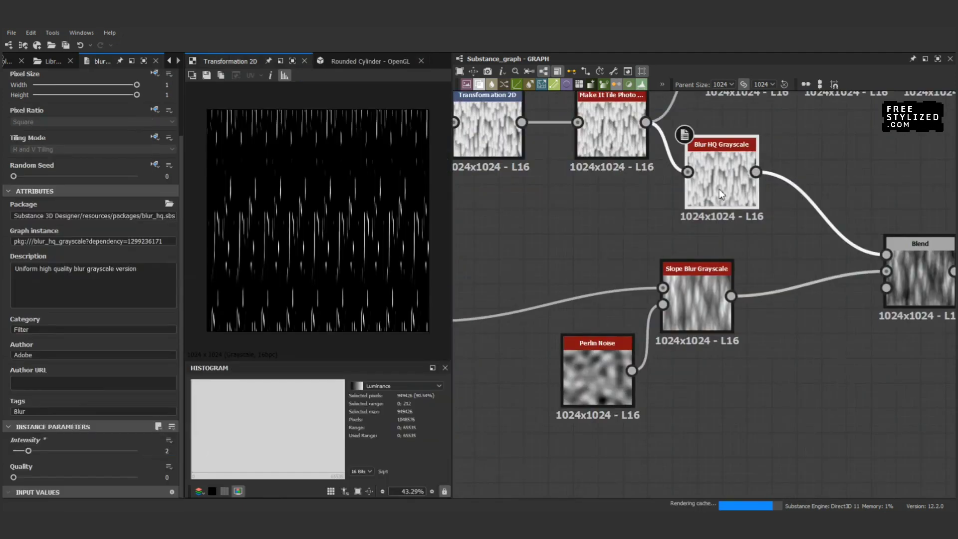
pyautogui.click(296, 61)
pyautogui.scroll(5, 303, 254)
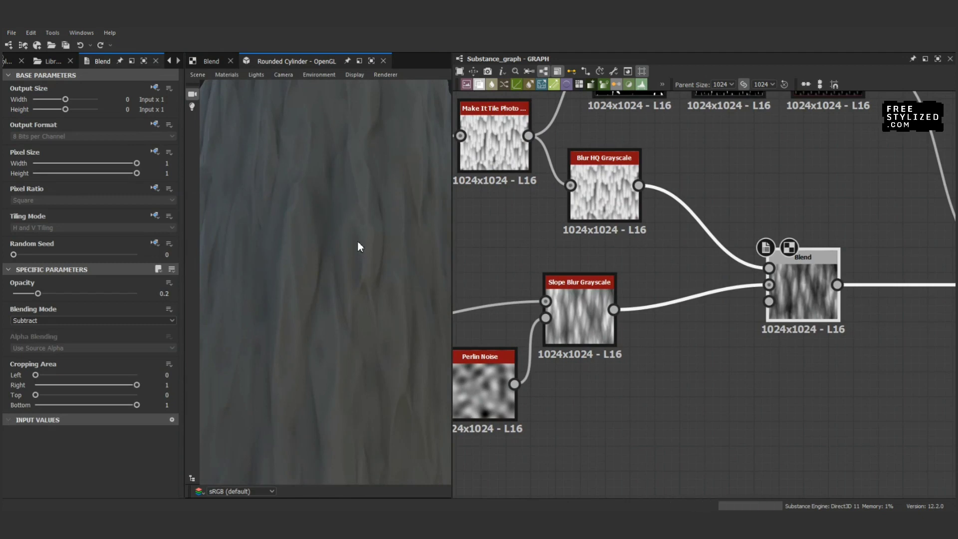
# Step: Chain Normal, Curvature Smooth, Gradient Map and a new Blend after the existing Blend
pyautogui.moveTo(543, 285); pyautogui.dragTo(721, 181)
pyautogui.write('no')
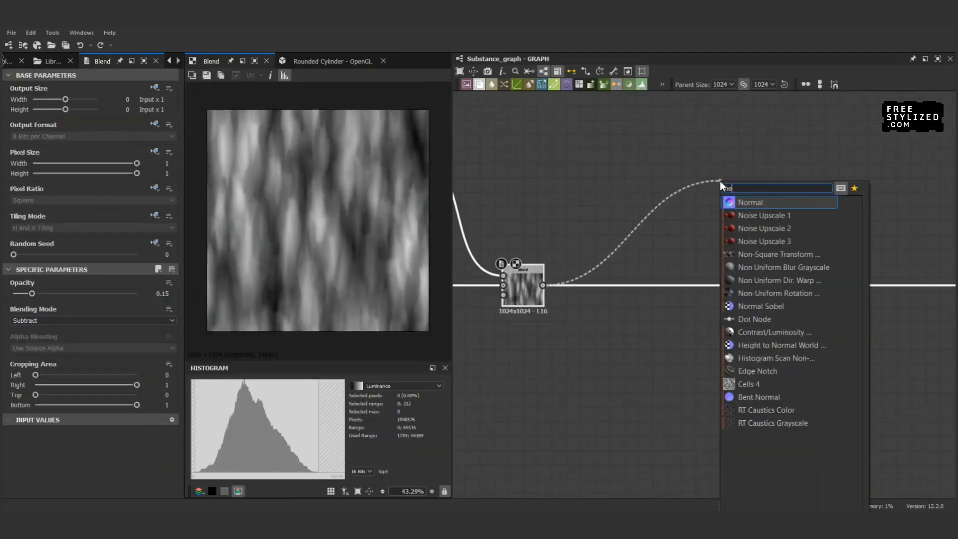
pyautogui.press('Return')
pyautogui.moveTo(577, 287); pyautogui.dragTo(654, 292)
pyautogui.write('cur')
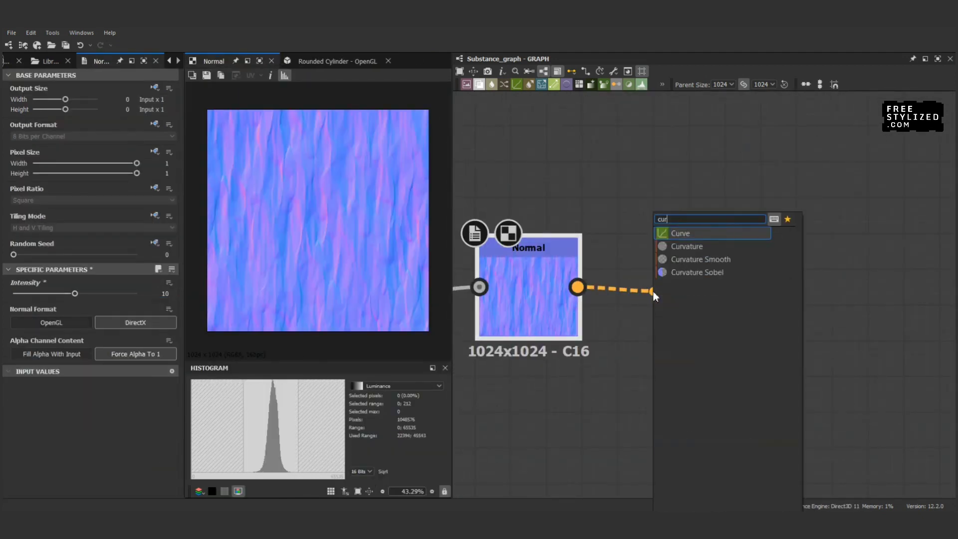
pyautogui.click(701, 259)
pyautogui.write('gr')
pyautogui.moveTo(581, 256)
pyautogui.mouseDown()
pyautogui.moveTo(710, 246)
pyautogui.moveTo(788, 256)
pyautogui.mouseUp()
pyautogui.press('Return')
pyautogui.write('ble')
pyautogui.press('Return')
# Step: Add a Uniform Color and wire it with the first Blend into the second Blend
pyautogui.moveTo(861, 239); pyautogui.dragTo(672, 163)
pyautogui.write('uni')
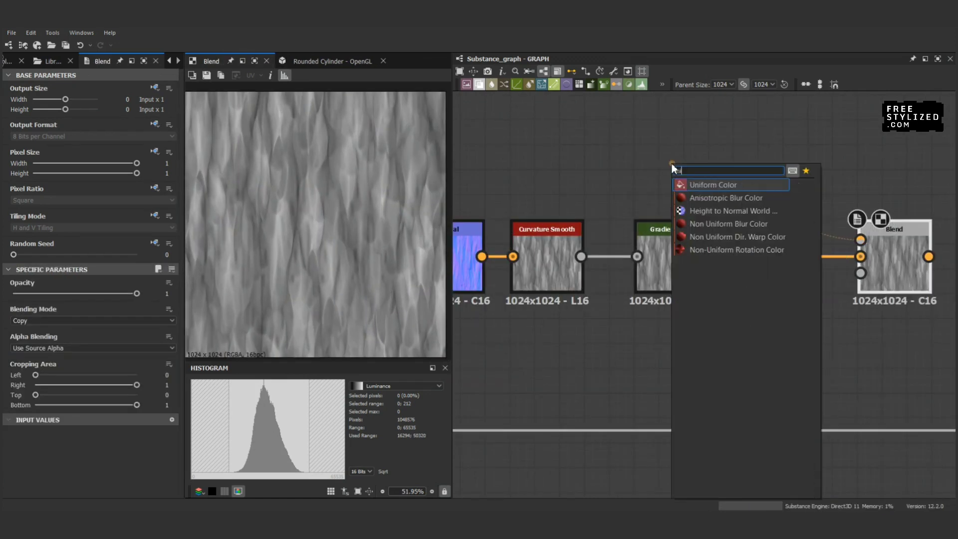
pyautogui.press('Return')
pyautogui.moveTo(893, 235); pyautogui.dragTo(795, 234)
pyautogui.moveTo(839, 255); pyautogui.dragTo(736, 255, button='middle')
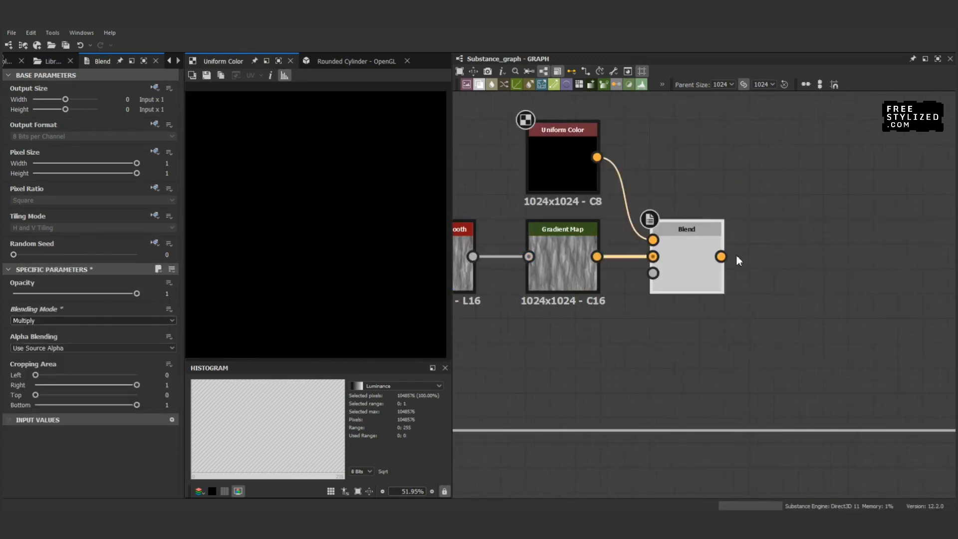
pyautogui.moveTo(728, 256); pyautogui.dragTo(774, 241)
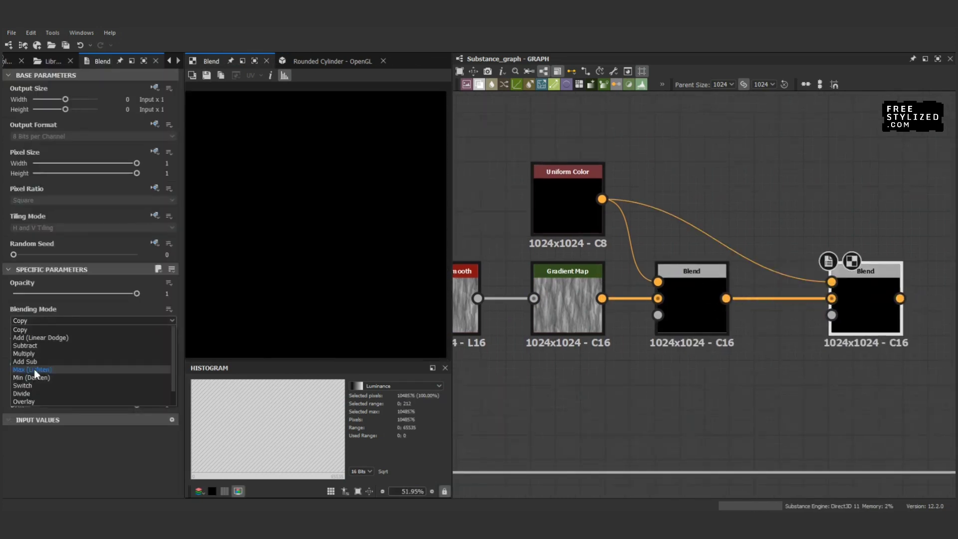
# Step: Set the Uniform Color to dark brown #382b18
pyautogui.click(39, 385)
pyautogui.scroll(2, 599, 214)
pyautogui.doubleClick(558, 201)
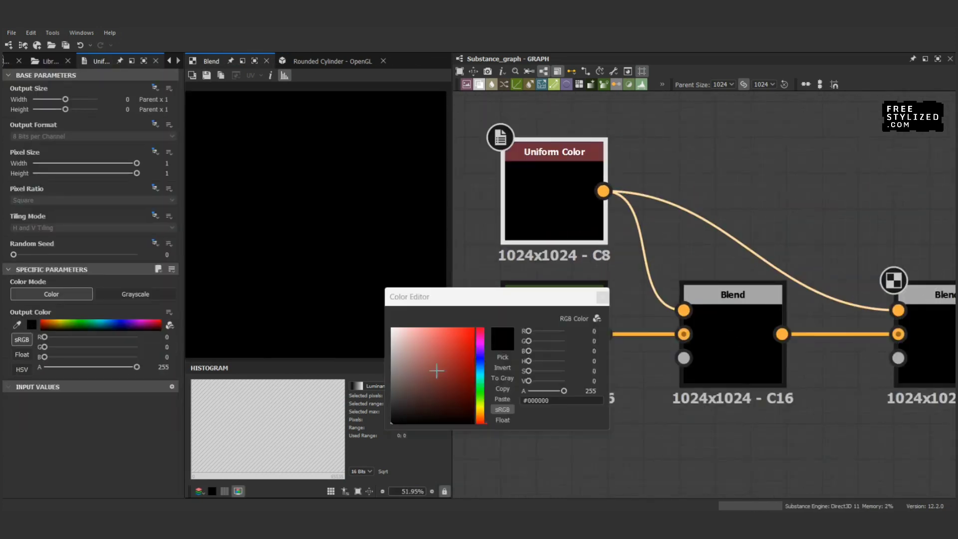
pyautogui.moveTo(455, 385); pyautogui.dragTo(439, 402)
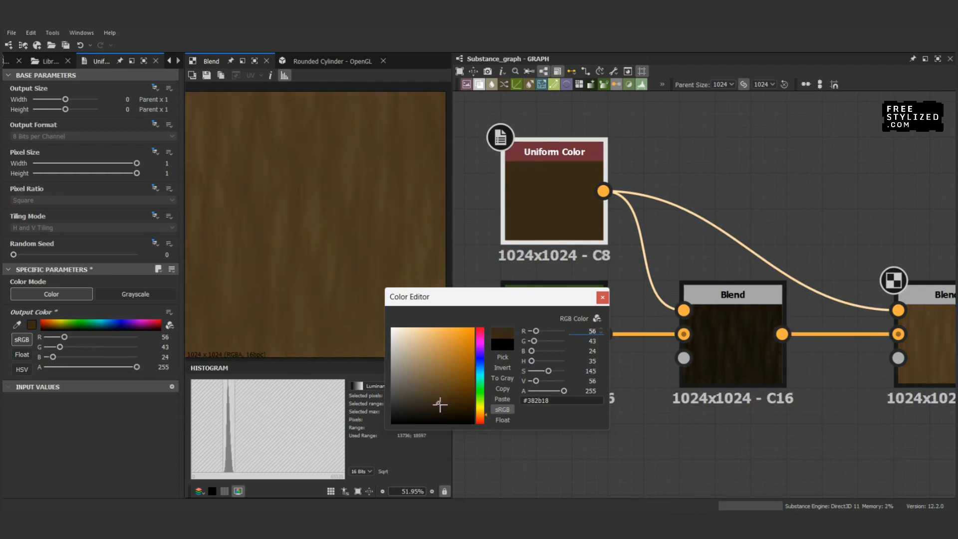
pyautogui.click(602, 299)
pyautogui.scroll(-5, 749, 231)
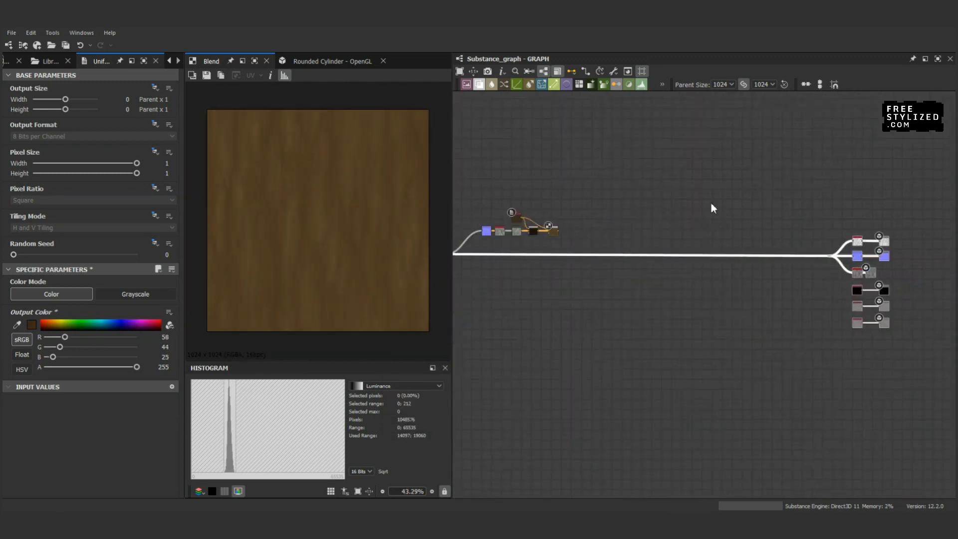
pyautogui.scroll(5, 711, 208)
pyautogui.click(816, 241)
# Step: Branch a high-contrast Levels node off Curvature Smooth
pyautogui.moveTo(816, 241); pyautogui.dragTo(673, 334, button='middle')
pyautogui.moveTo(534, 281); pyautogui.dragTo(574, 349)
pyautogui.write('le')
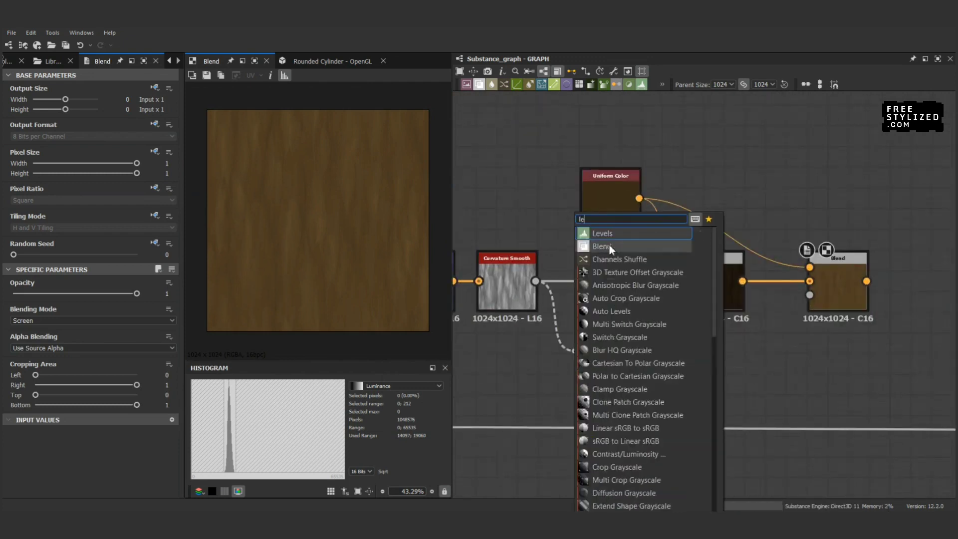
pyautogui.press('Return')
pyautogui.moveTo(35, 310); pyautogui.dragTo(120, 311)
pyautogui.scroll(-2, 614, 344)
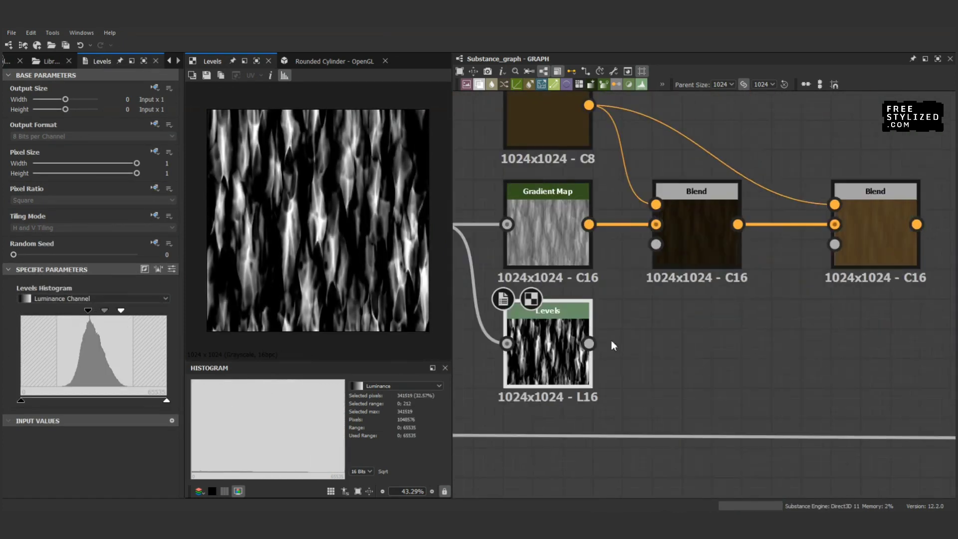
# Step: Add a Histogram Select after Levels with Range 0.13
pyautogui.moveTo(589, 344); pyautogui.dragTo(631, 342)
pyautogui.write('hist')
pyautogui.click(702, 257)
pyautogui.scroll(3, 662, 351)
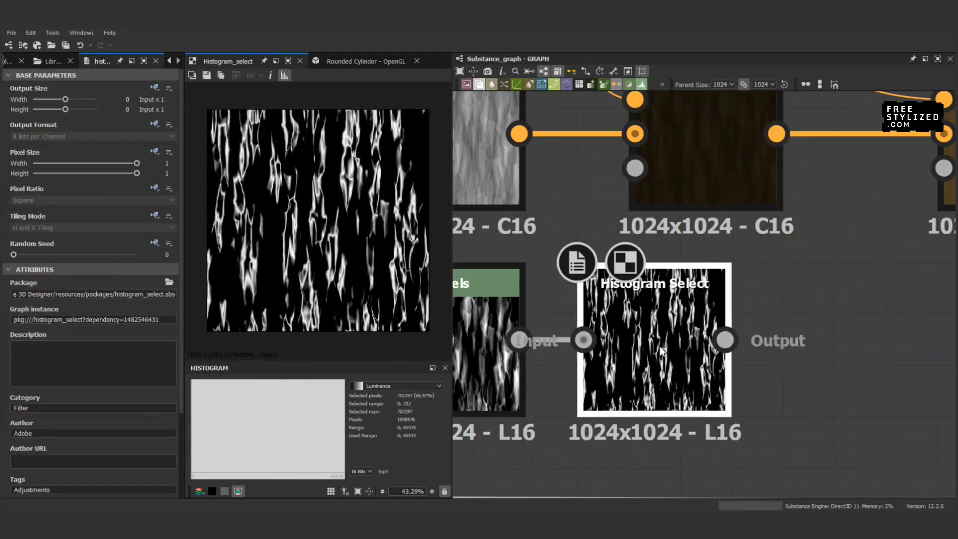
pyautogui.scroll(-3, 70, 424)
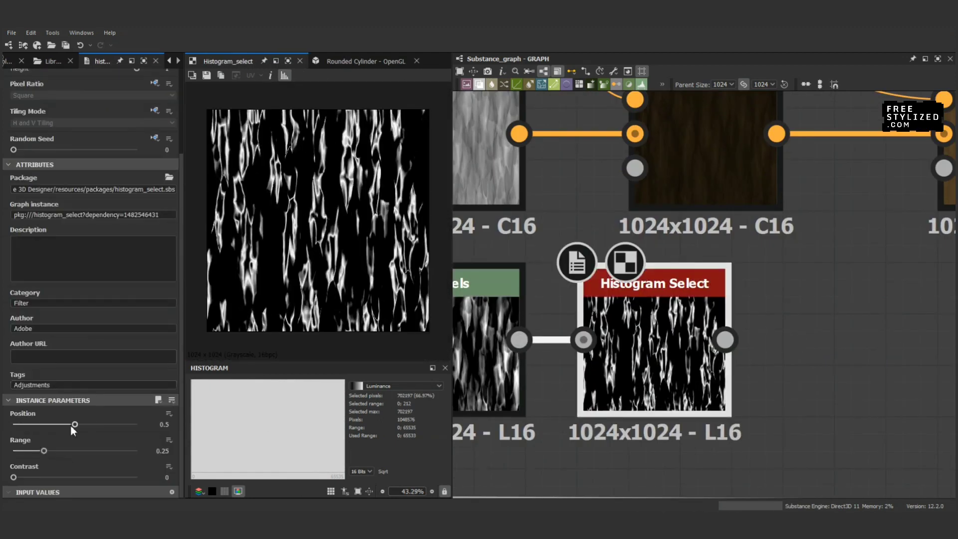
pyautogui.moveTo(74, 424)
pyautogui.mouseDown()
pyautogui.moveTo(120, 421)
pyautogui.moveTo(85, 417)
pyautogui.mouseUp()
pyautogui.hotkey('ctrl', 'z')
pyautogui.moveTo(44, 450)
pyautogui.mouseDown()
pyautogui.moveTo(118, 442)
pyautogui.moveTo(30, 443)
pyautogui.mouseUp()
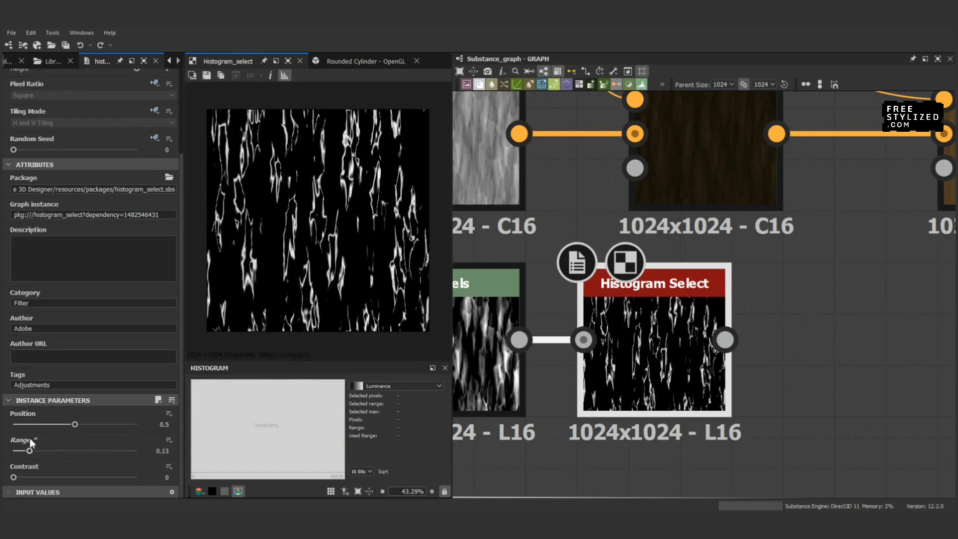
# Step: Add a Cells 4 noise followed by a Histogram Scan
pyautogui.press('space')
pyautogui.write('levels')
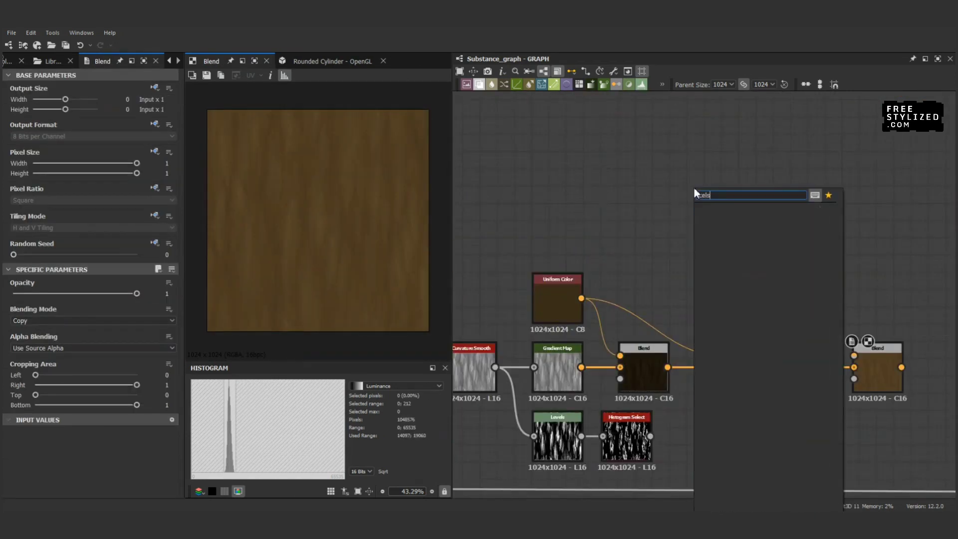
pyautogui.click(726, 249)
pyautogui.moveTo(652, 150); pyautogui.dragTo(694, 215)
pyautogui.write('hist')
pyautogui.click(713, 223)
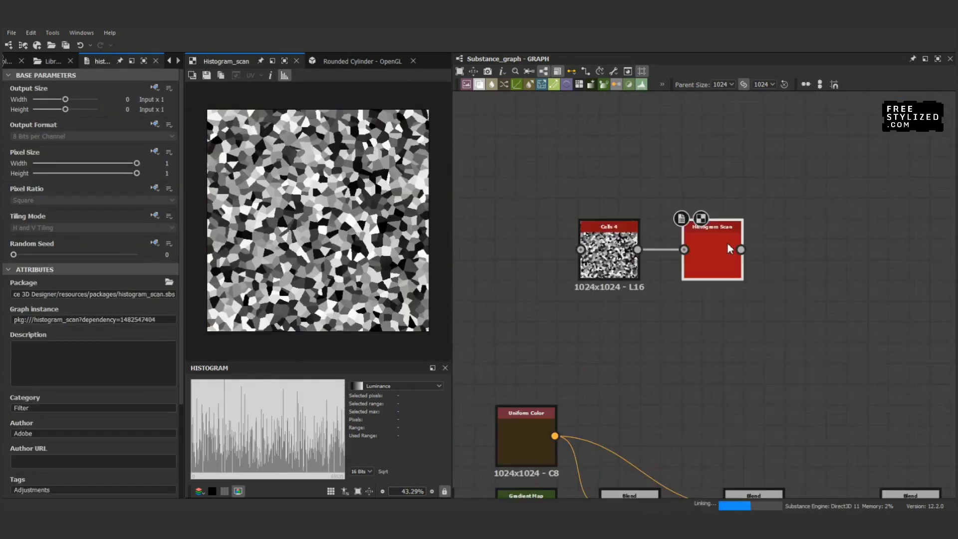
pyautogui.click(609, 250)
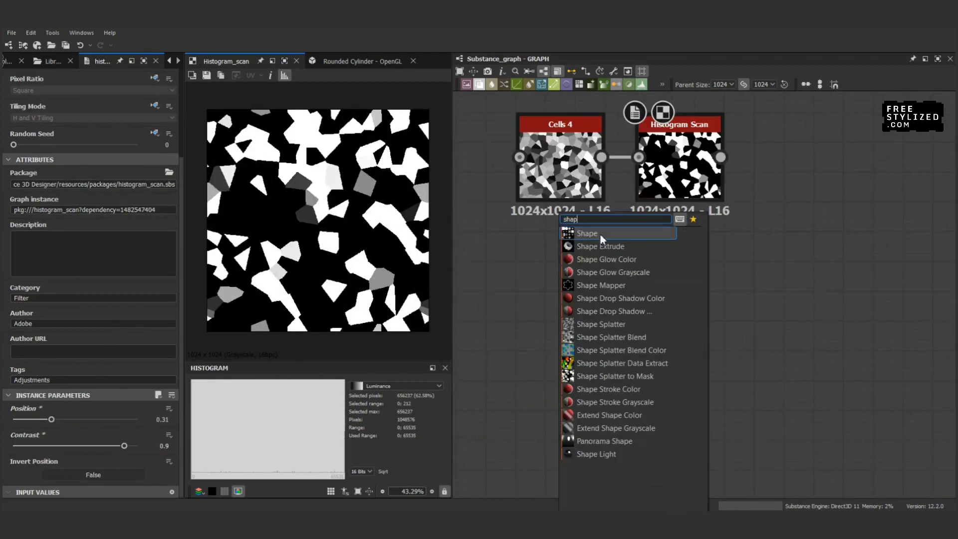
# Step: Feed a Creased noise and a bell-shaped Shape into a new Blend
pyautogui.write('creased')
pyautogui.press('Return')
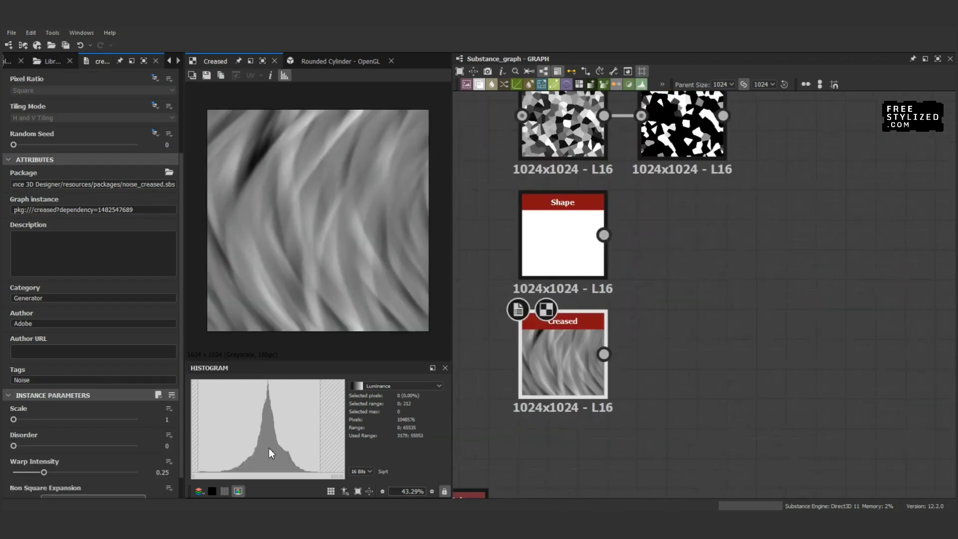
pyautogui.press('b')
pyautogui.doubleClick(587, 267)
pyautogui.click(93, 466)
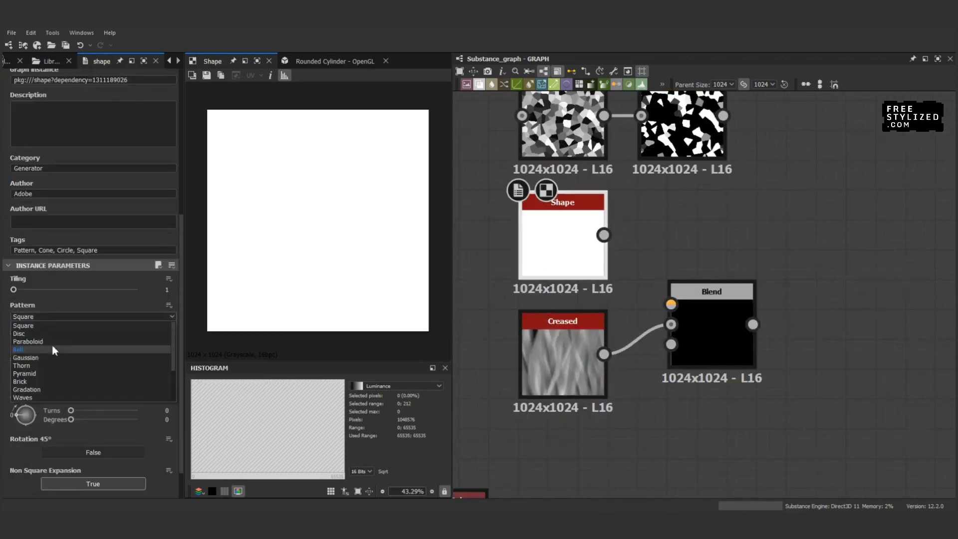
pyautogui.click(54, 349)
pyautogui.moveTo(603, 235)
pyautogui.mouseDown()
pyautogui.moveTo(671, 304)
pyautogui.moveTo(682, 262)
pyautogui.mouseUp()
# Step: Set that Blend to Multiply and scatter its result with a Splatter node
pyautogui.click(93, 320)
pyautogui.click(53, 349)
pyautogui.moveTo(724, 295); pyautogui.dragTo(751, 213)
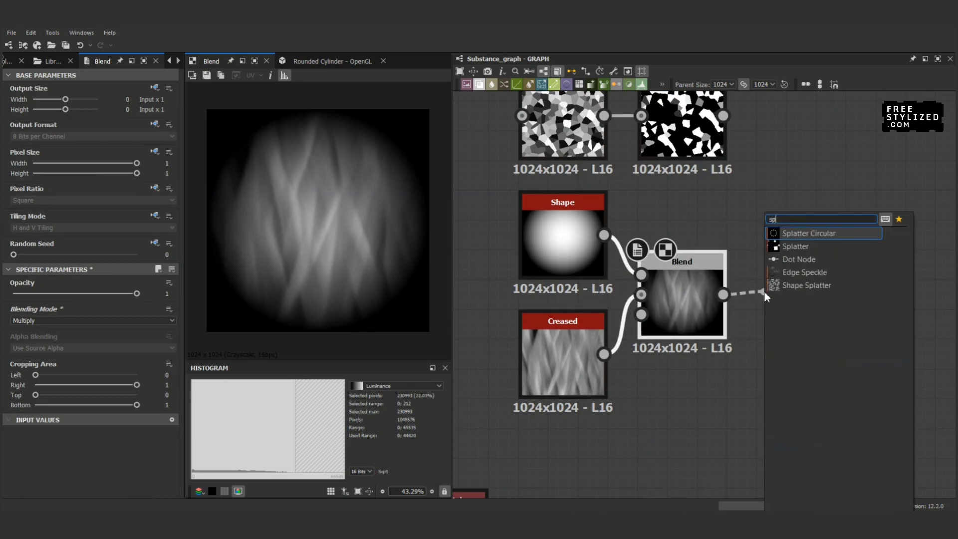
pyautogui.click(802, 245)
# Step: Max Splatter Disorder, Disorder Angle and Rotation Variation, enable Disorder Random, and enlarge the pattern
pyautogui.scroll(-2, 100, 434)
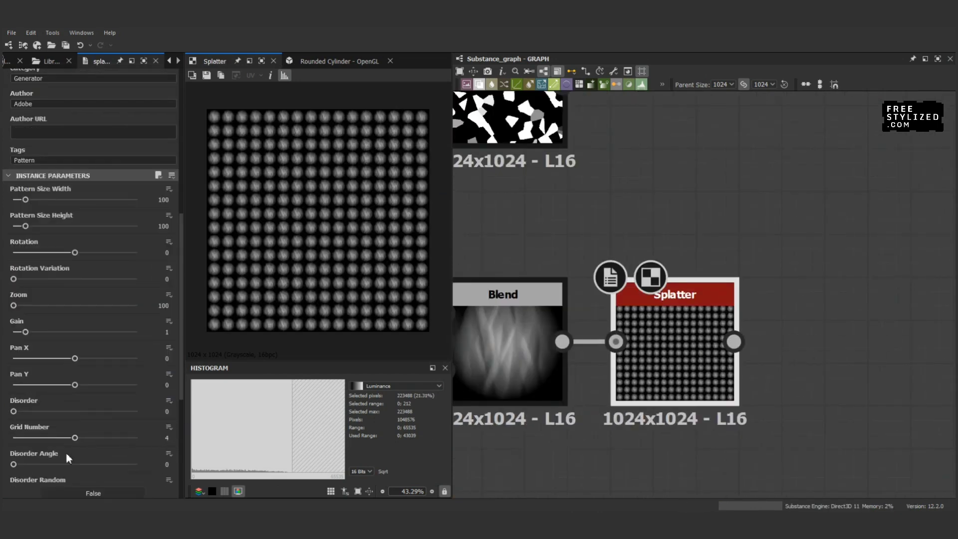
pyautogui.moveTo(75, 438); pyautogui.dragTo(60, 438)
pyautogui.moveTo(13, 411); pyautogui.dragTo(145, 411)
pyautogui.moveTo(13, 465); pyautogui.dragTo(191, 464)
pyautogui.moveTo(13, 279); pyautogui.dragTo(145, 279)
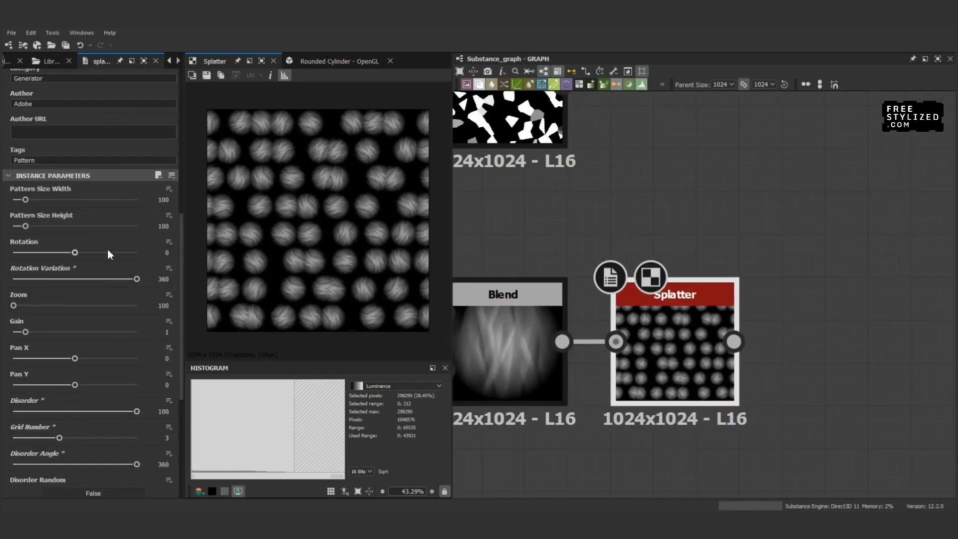
pyautogui.scroll(-3, 30, 340)
pyautogui.click(75, 403)
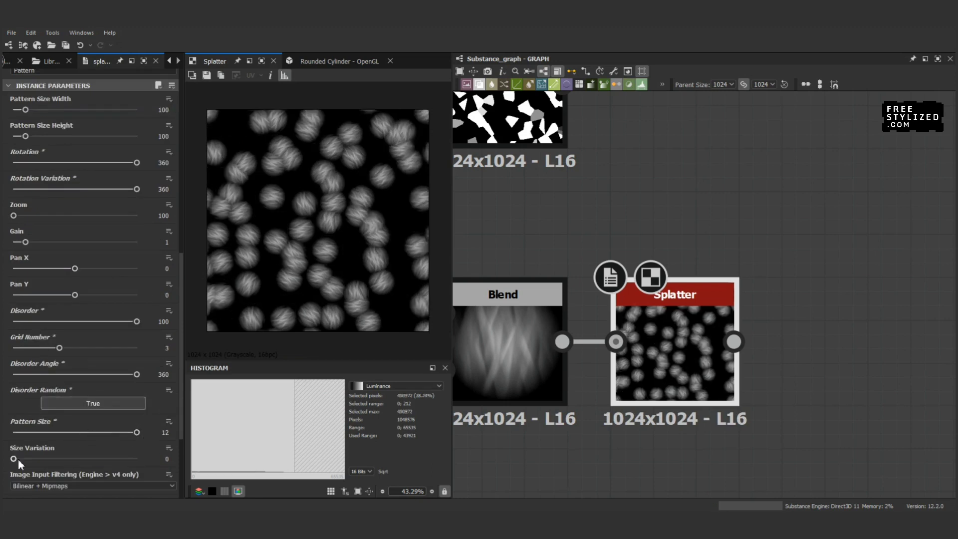
pyautogui.moveTo(13, 459); pyautogui.dragTo(30, 459)
pyautogui.scroll(-2, 19, 399)
pyautogui.scroll(10, 20, 299)
pyautogui.moveTo(26, 245)
pyautogui.mouseDown()
pyautogui.moveTo(46, 246)
pyautogui.moveTo(47, 272)
pyautogui.mouseUp()
pyautogui.scroll(-3, 648, 299)
pyautogui.scroll(3, 519, 165)
# Step: Slope-blur the Histogram Scan along the Splatter with Samples 32 and Intensity 16
pyautogui.moveTo(561, 170); pyautogui.dragTo(714, 220)
pyautogui.click(785, 258)
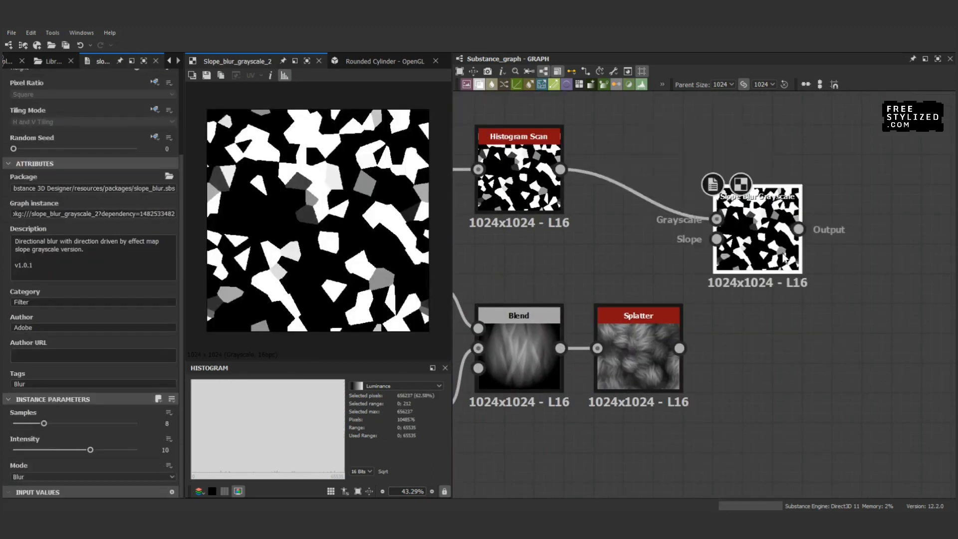
pyautogui.moveTo(679, 348); pyautogui.dragTo(717, 239)
pyautogui.moveTo(44, 424); pyautogui.dragTo(137, 423)
pyautogui.moveTo(90, 450); pyautogui.dragTo(137, 450)
pyautogui.scroll(-2, 727, 297)
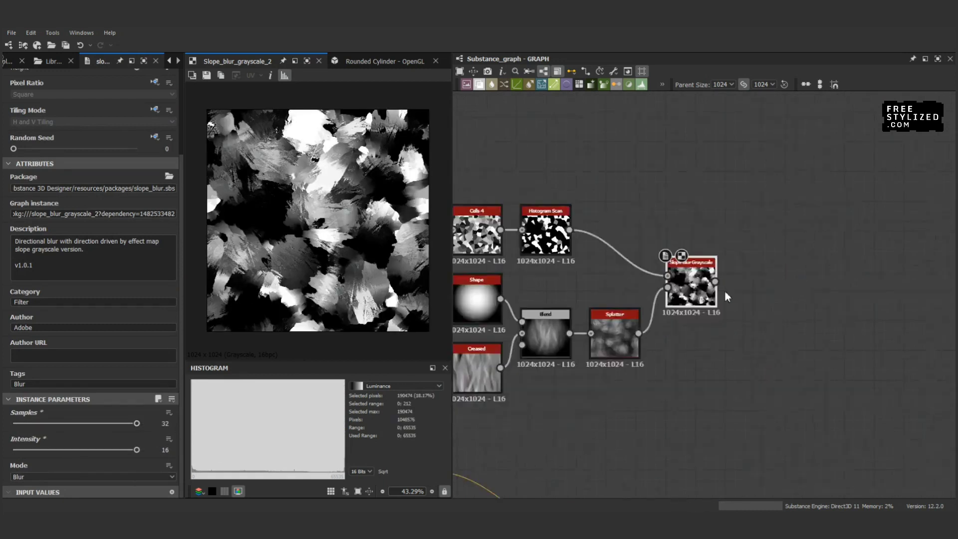
# Step: Feed a black Uniform Color into a Blend masked by the slope blur
pyautogui.moveTo(728, 297); pyautogui.dragTo(567, 212, button='middle')
pyautogui.moveTo(567, 439); pyautogui.dragTo(706, 439)
pyautogui.moveTo(609, 299); pyautogui.dragTo(705, 256, button='middle')
pyautogui.moveTo(771, 376); pyautogui.dragTo(631, 297)
# Step: Set the new Blend's opacity to 0.5
pyautogui.click(657, 300)
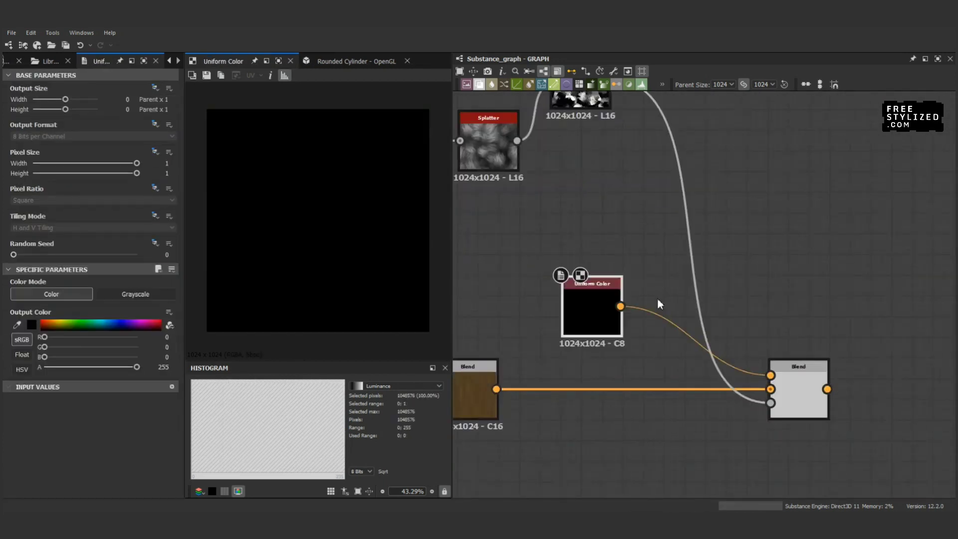
pyautogui.doubleClick(798, 395)
pyautogui.press('Return')
pyautogui.scroll(1, 768, 280)
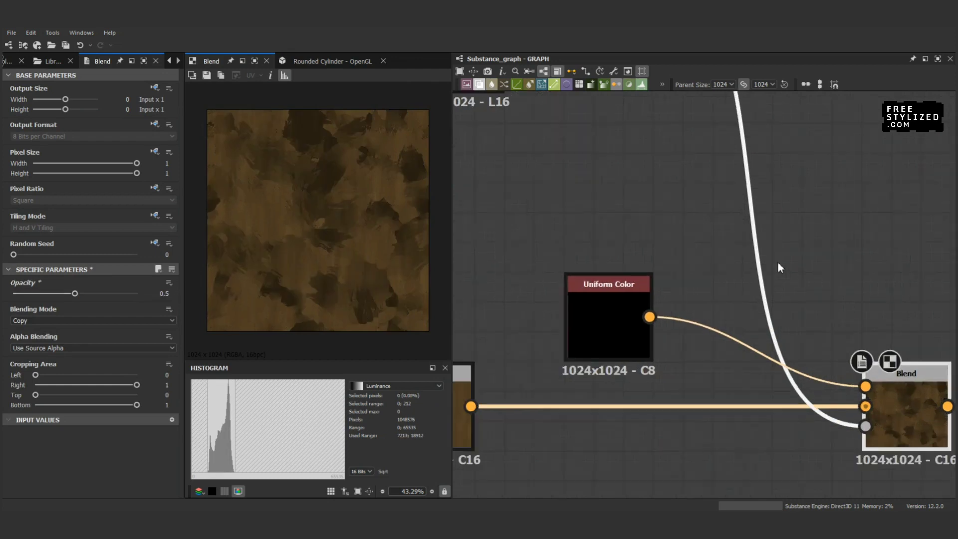
# Step: Change the Uniform Color feeding the Blend to brown #473216
pyautogui.click(609, 319)
pyautogui.click(31, 325)
pyautogui.click(427, 423)
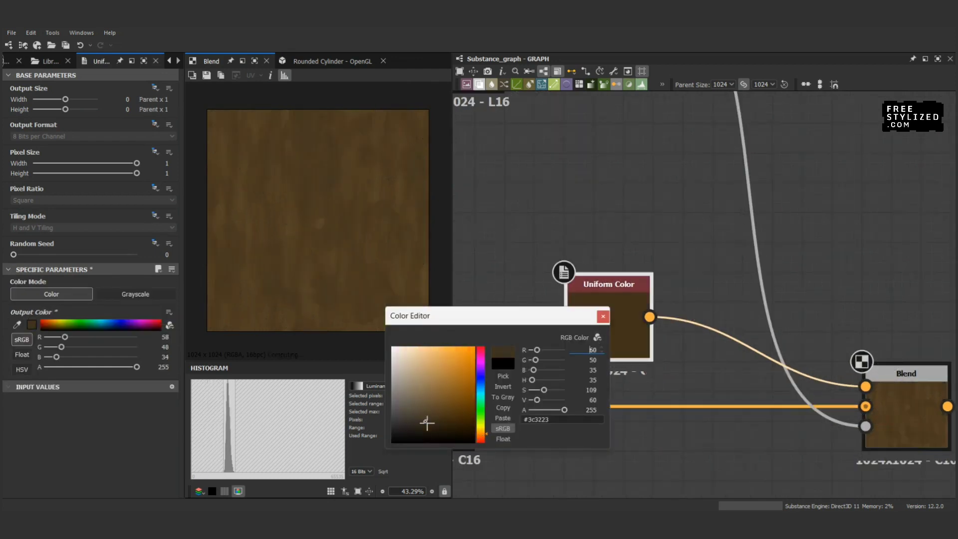
pyautogui.click(426, 425)
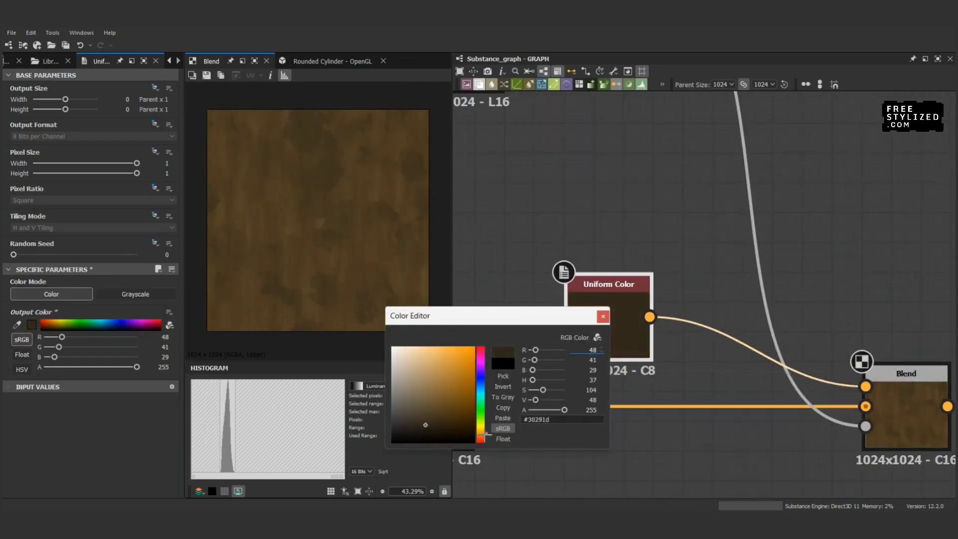
pyautogui.click(481, 432)
pyautogui.moveTo(422, 435); pyautogui.dragTo(438, 418)
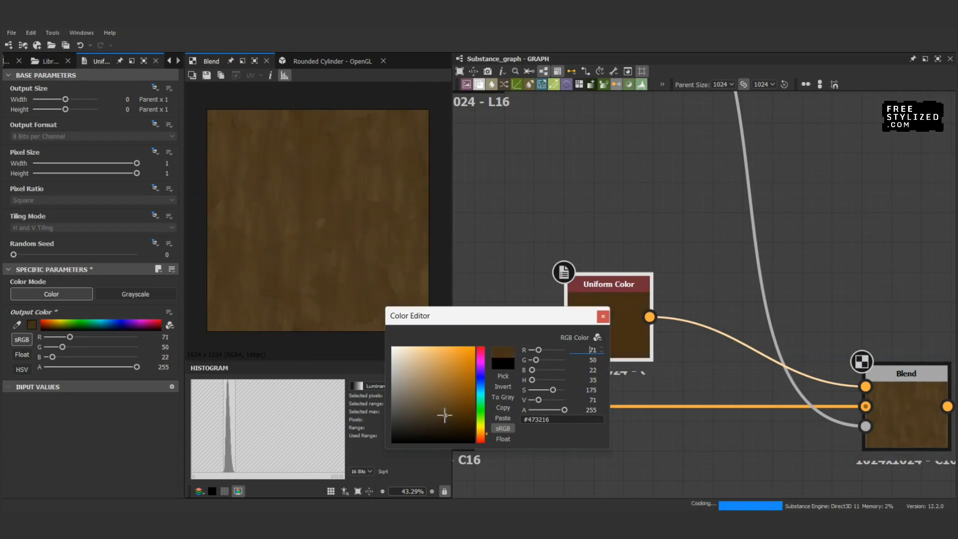
pyautogui.click(603, 316)
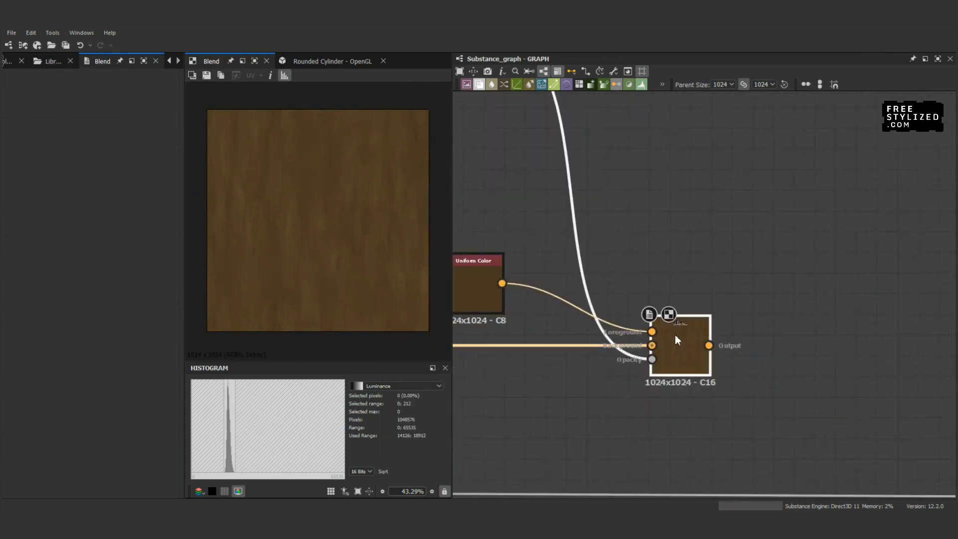
# Step: Rescale the duplicated Cells 4 slope-blur branch and wire a Uniform Color into its Blend
pyautogui.doubleClick(624, 215)
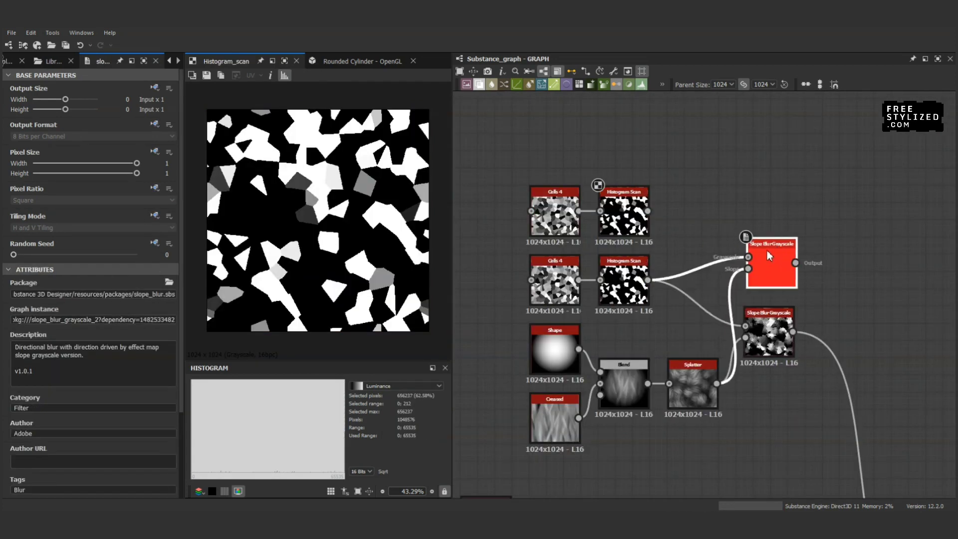
pyautogui.doubleClick(767, 249)
pyautogui.scroll(2, 690, 207)
pyautogui.click(495, 215)
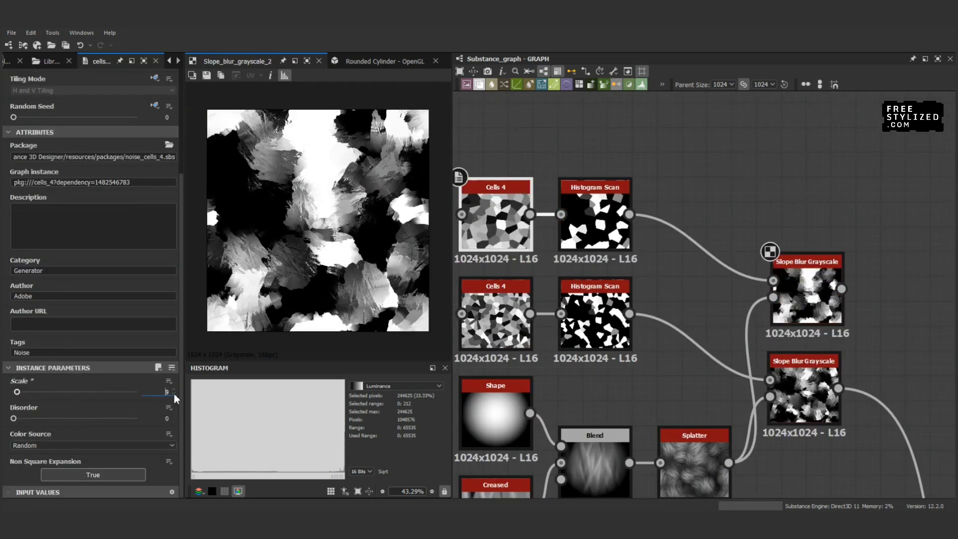
pyautogui.press('Return')
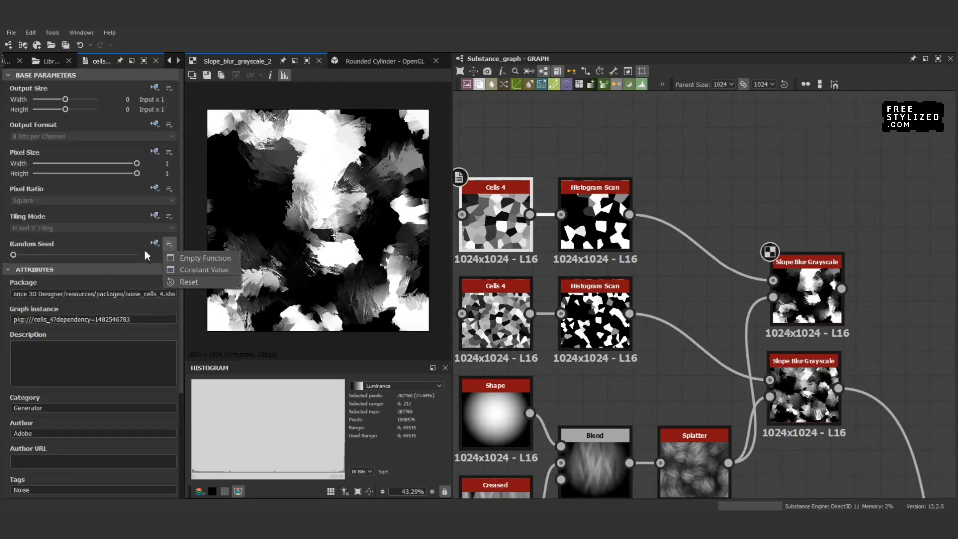
pyautogui.scroll(-2, 698, 299)
pyautogui.click(744, 416)
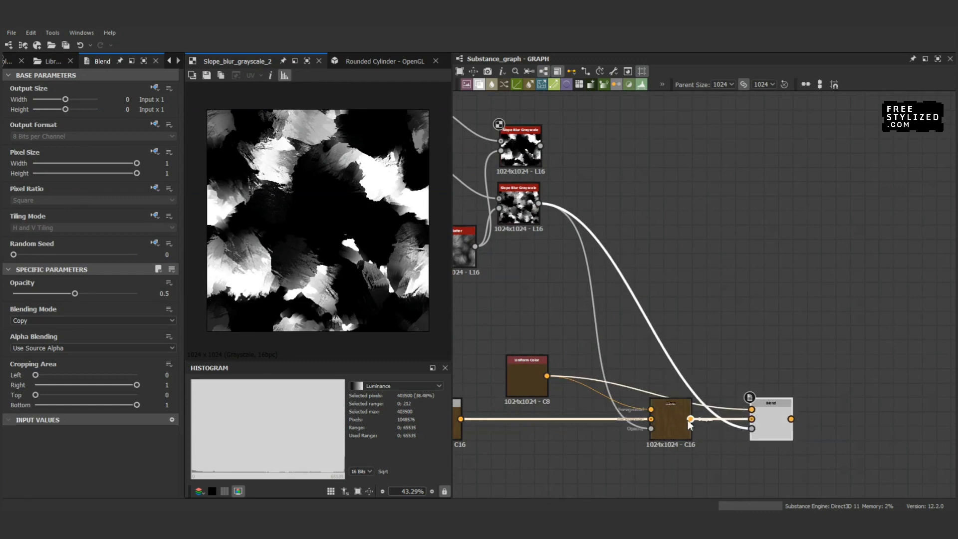
pyautogui.moveTo(762, 431); pyautogui.dragTo(662, 207)
# Step: Make the new Uniform Color brown and refine the Cells 4 scale to 23
pyautogui.click(689, 214)
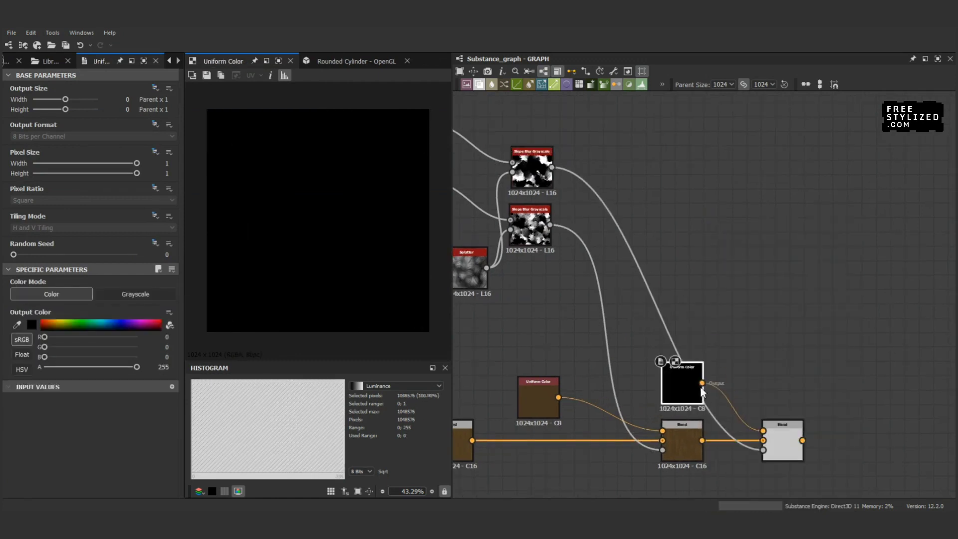
pyautogui.scroll(3, 649, 324)
pyautogui.click(31, 325)
pyautogui.click(423, 443)
pyautogui.moveTo(482, 461); pyautogui.dragTo(481, 455)
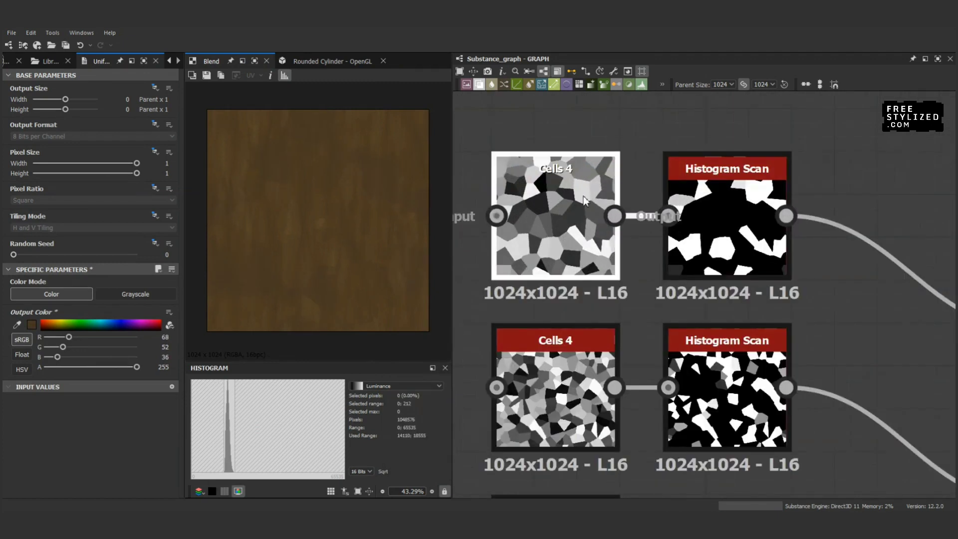
pyautogui.click(585, 201)
pyautogui.moveTo(74, 392); pyautogui.dragTo(24, 392)
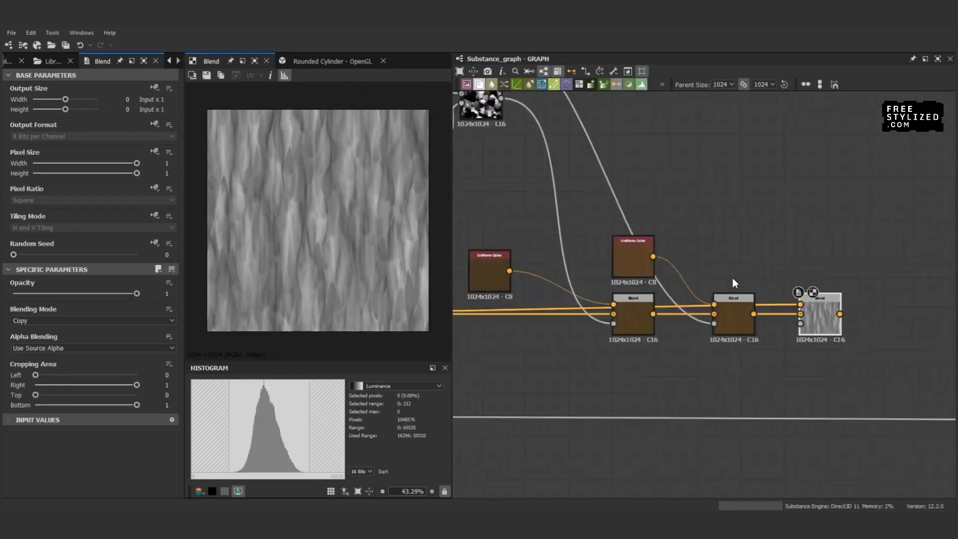
# Step: Set the final Blend to Multiply at about 0.15 opacity
pyautogui.click(75, 320)
pyautogui.click(30, 351)
pyautogui.moveTo(90, 294); pyautogui.dragTo(28, 293)
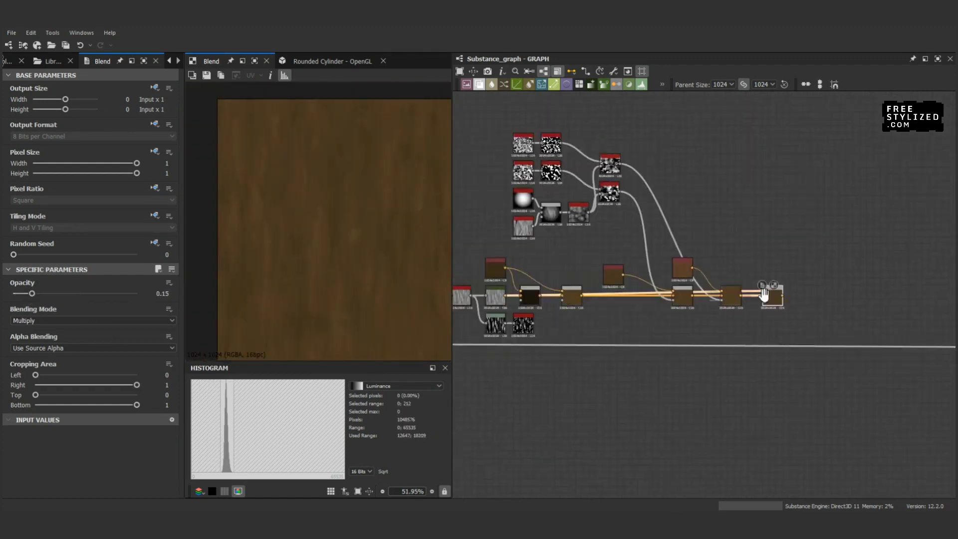
# Step: Add a Highpass Grayscale node branching from Curvature Smooth
pyautogui.press('space')
pyautogui.write('high')
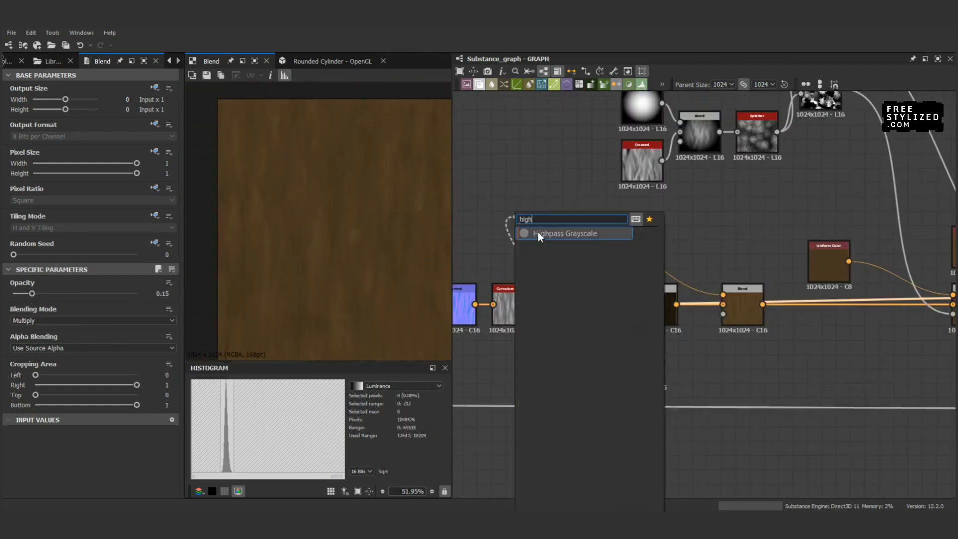
pyautogui.click(538, 232)
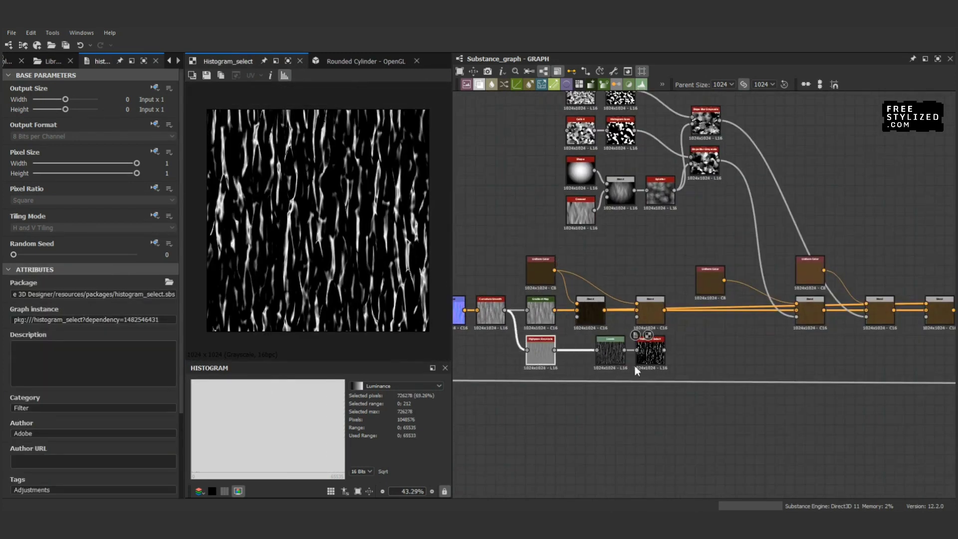
# Step: Insert an Ambient Occlusion node on the link feeding the Dirt mask
pyautogui.scroll(3, 637, 369)
pyautogui.doubleClick(743, 321)
pyautogui.scroll(-3, 784, 365)
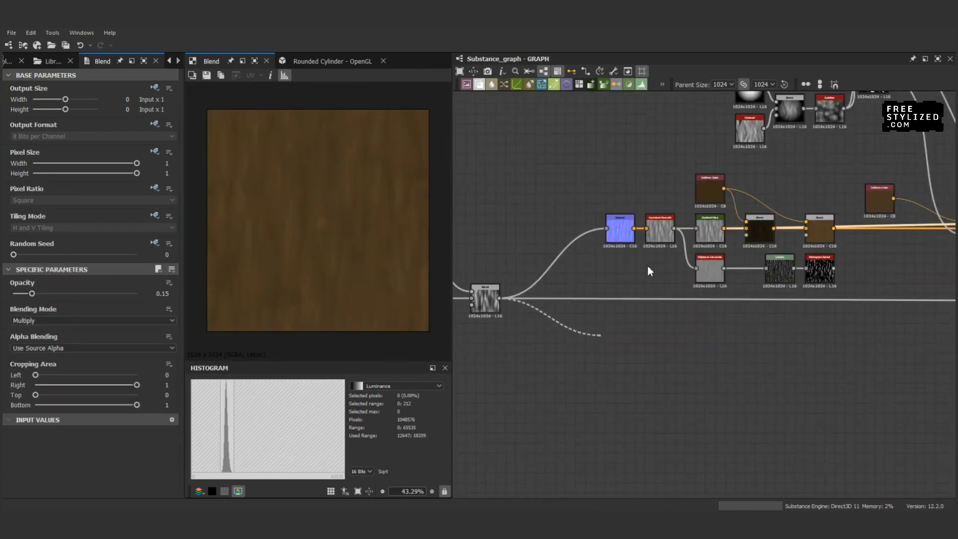
pyautogui.press('Return')
pyautogui.scroll(4, 670, 292)
pyautogui.rightClick(639, 219)
pyautogui.click(672, 399)
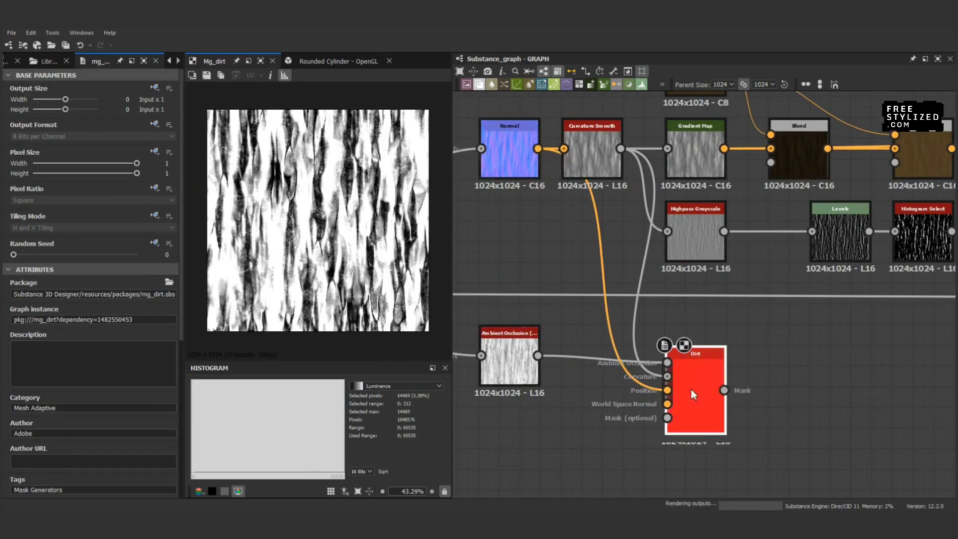
# Step: Raise the Dirt node's Dirt Level to about 0.6
pyautogui.scroll(3, 691, 389)
pyautogui.scroll(-5, 94, 421)
pyautogui.moveTo(75, 380); pyautogui.dragTo(90, 379)
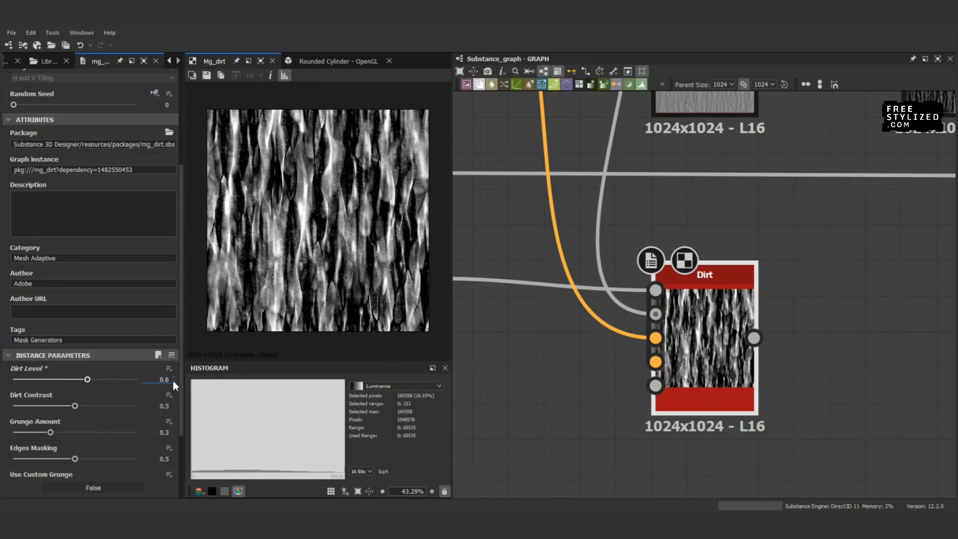
pyautogui.scroll(-3, 173, 380)
pyautogui.scroll(-4, 175, 432)
pyautogui.scroll(4, 175, 432)
pyautogui.scroll(-5, 173, 381)
pyautogui.scroll(-4, 698, 300)
pyautogui.scroll(2, 746, 175)
# Step: Append a new Blend node after the last Blend in the colour chain
pyautogui.moveTo(753, 170); pyautogui.dragTo(844, 159)
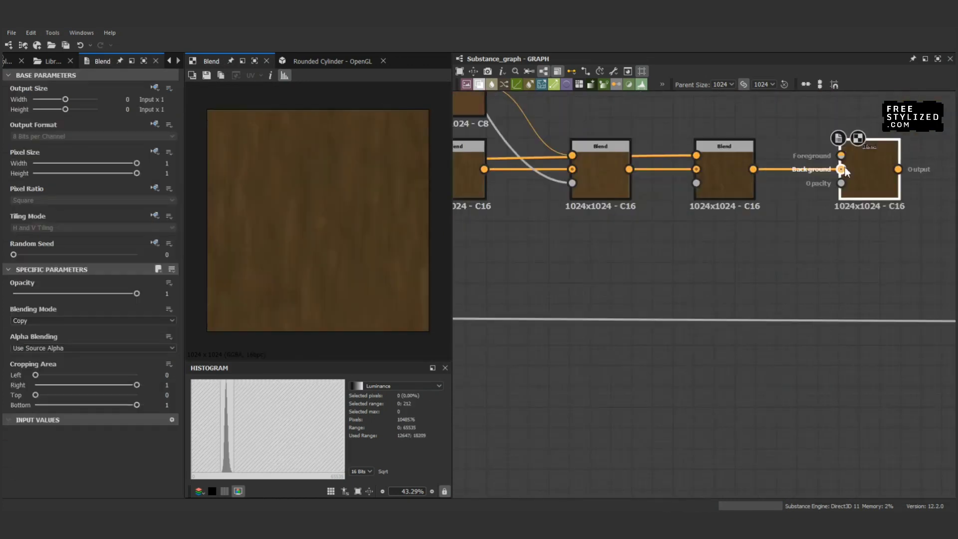
pyautogui.scroll(-3, 699, 249)
pyautogui.scroll(3, 876, 247)
pyautogui.click(672, 289)
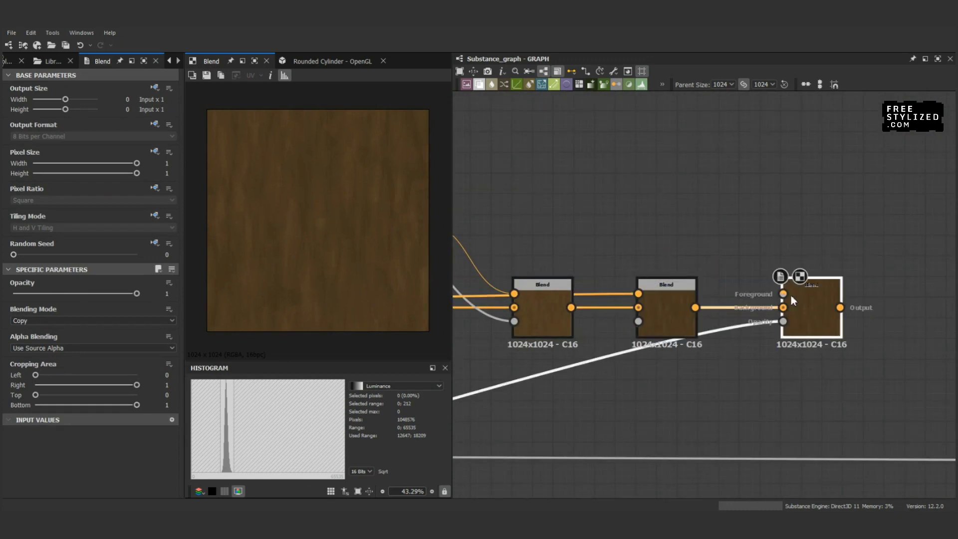
# Step: Feed an olive-brown #403b26 Uniform Color into the new Blend's Foreground
pyautogui.moveTo(791, 296); pyautogui.dragTo(737, 226)
pyautogui.write('uni')
pyautogui.press('Return')
pyautogui.moveTo(584, 196); pyautogui.dragTo(620, 196)
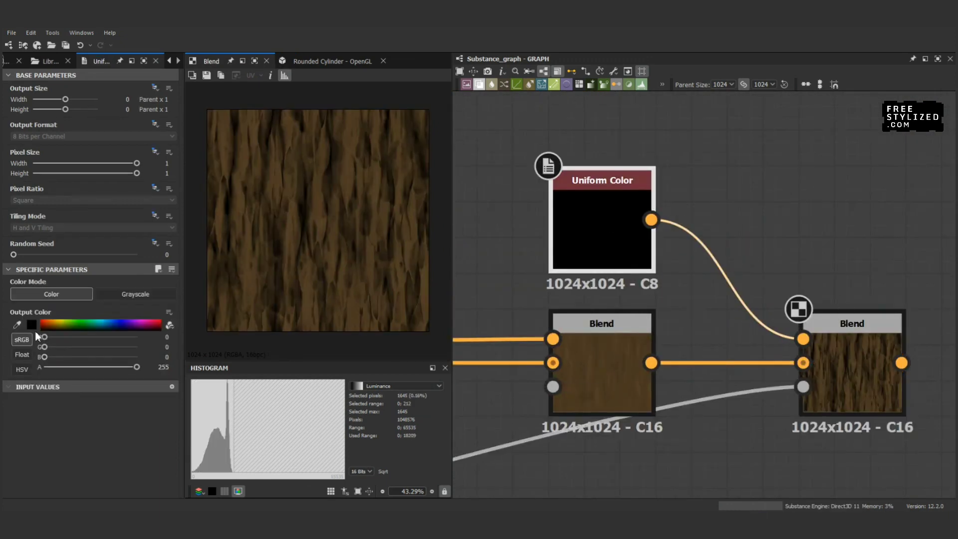
pyautogui.click(32, 325)
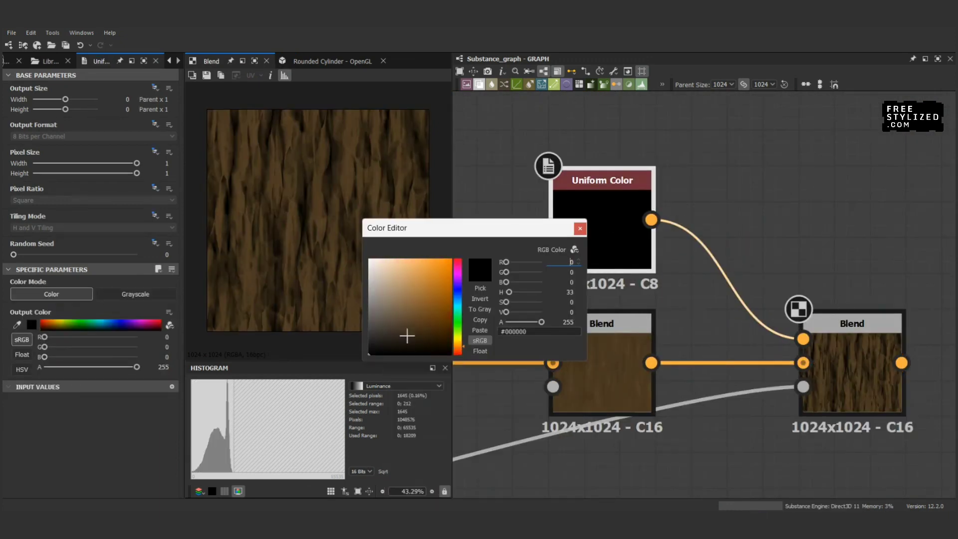
pyautogui.moveTo(408, 336); pyautogui.dragTo(403, 331)
pyautogui.moveTo(457, 345); pyautogui.dragTo(465, 344)
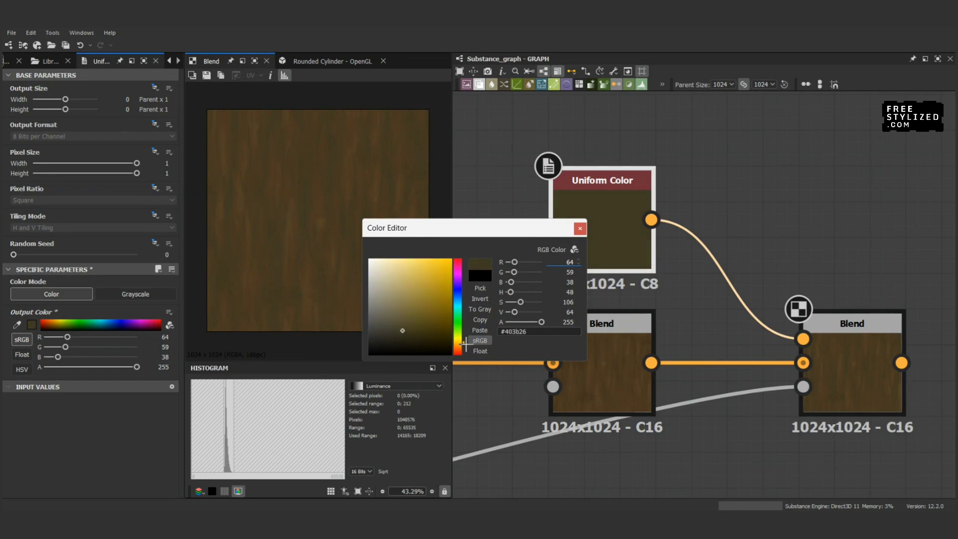
pyautogui.click(580, 228)
# Step: Rearrange the Blend nodes in the colour chain and search the node library
pyautogui.scroll(-3, 541, 250)
pyautogui.click(676, 237)
pyautogui.scroll(4, 677, 237)
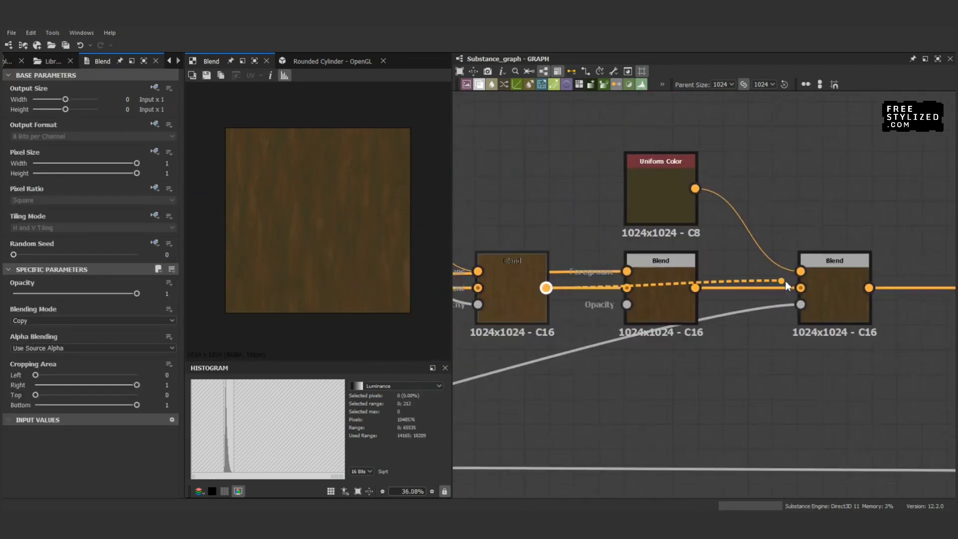
pyautogui.moveTo(625, 287); pyautogui.dragTo(686, 287)
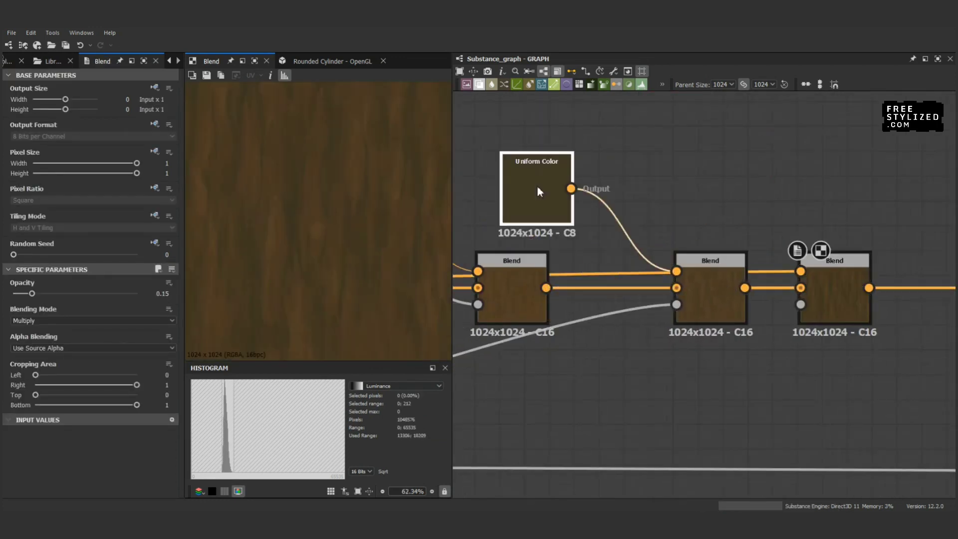
pyautogui.click(723, 291)
pyautogui.moveTo(723, 292); pyautogui.dragTo(618, 319, button='middle')
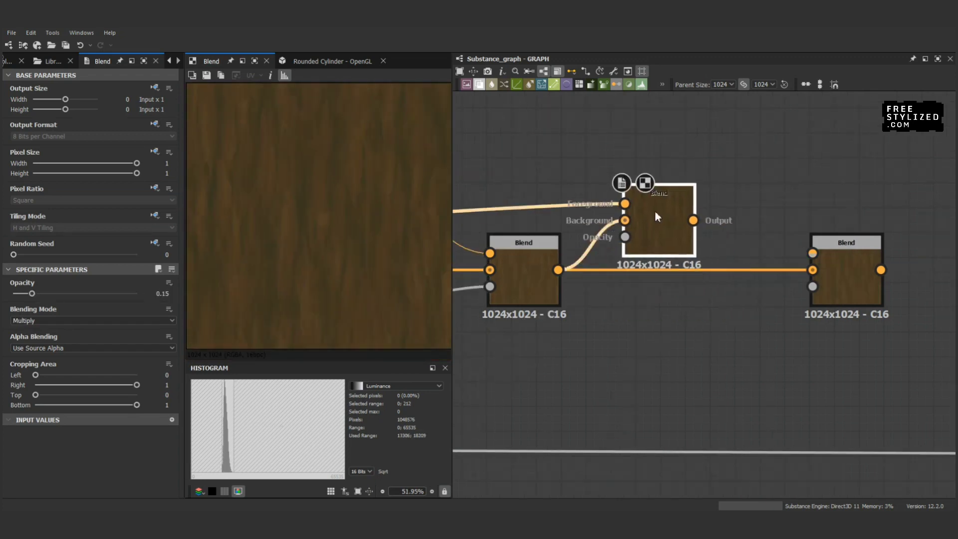
pyautogui.click(830, 274)
pyautogui.scroll(-4, 830, 273)
pyautogui.scroll(-1, 278, 218)
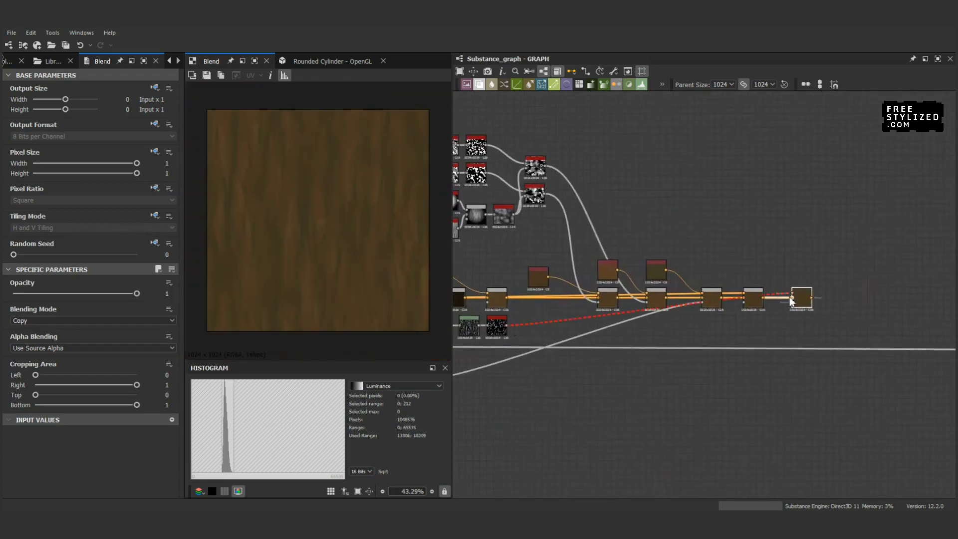
pyautogui.press('space')
pyautogui.click(554, 242)
# Step: Set the rightmost Blend to Screen mode at 0.02 opacity
pyautogui.doubleClick(799, 293)
pyautogui.scroll(4, 799, 293)
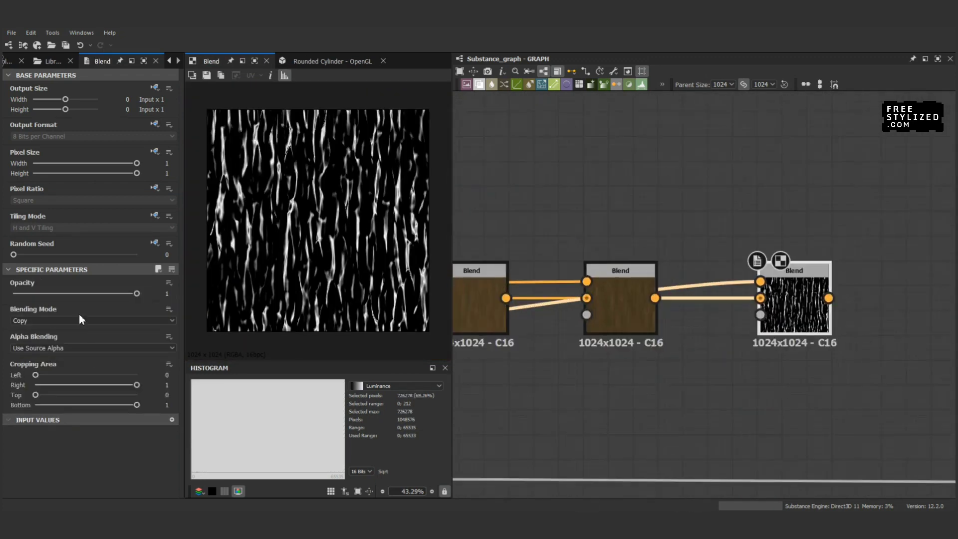
pyautogui.click(78, 319)
pyautogui.click(50, 402)
pyautogui.moveTo(136, 294); pyautogui.dragTo(17, 303)
pyautogui.scroll(-1, 331, 214)
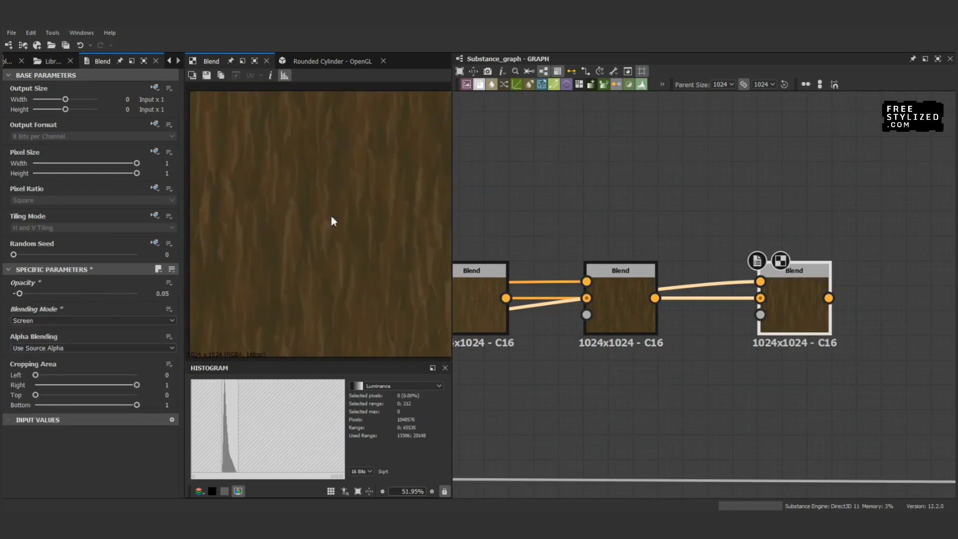
pyautogui.scroll(-4, 712, 259)
pyautogui.scroll(4, 634, 245)
# Step: Change the Uniform Color to olive #494620
pyautogui.click(586, 309)
pyautogui.click(748, 305)
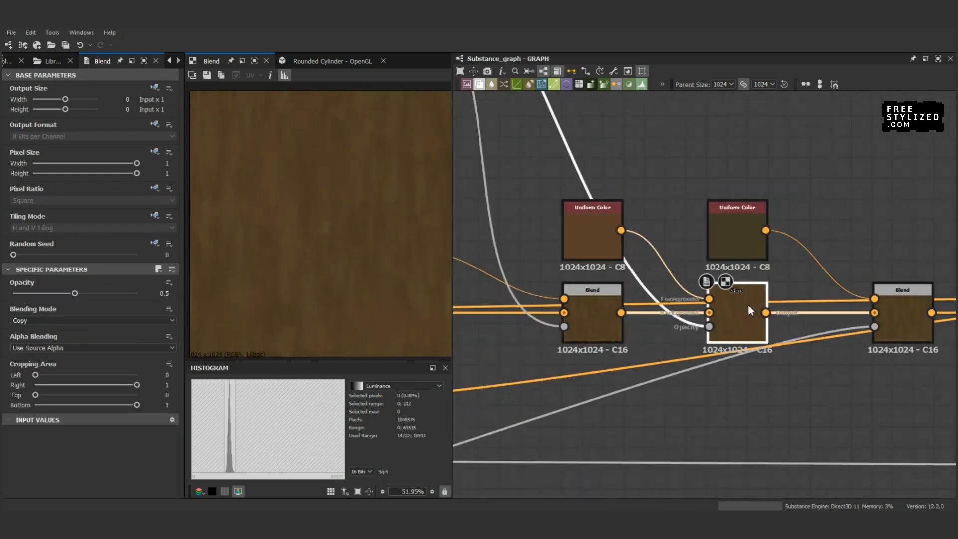
pyautogui.moveTo(949, 310); pyautogui.dragTo(787, 310, button='middle')
pyautogui.click(594, 220)
pyautogui.click(32, 325)
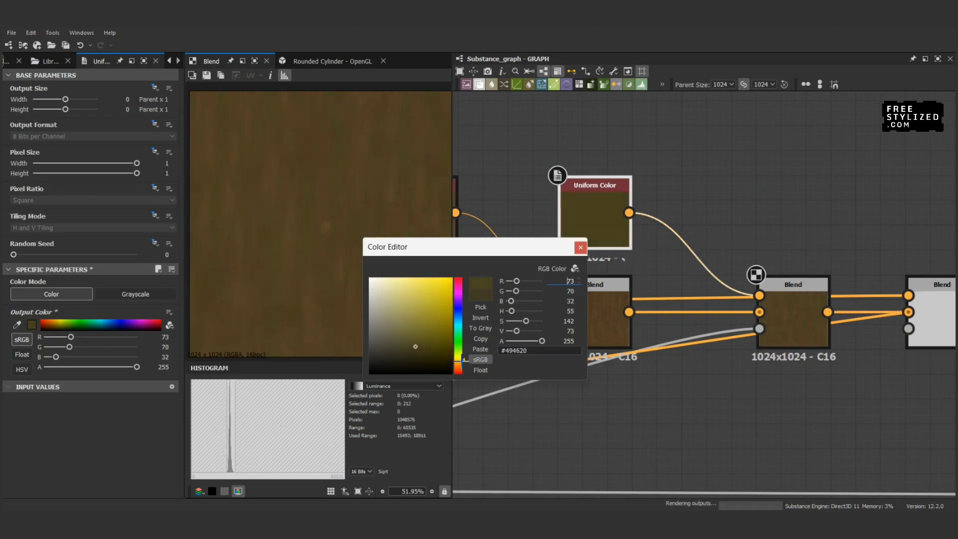
pyautogui.click(580, 247)
# Step: Delete the unused Uniform Color and move Base Color beside the last Blend
pyautogui.click(754, 300)
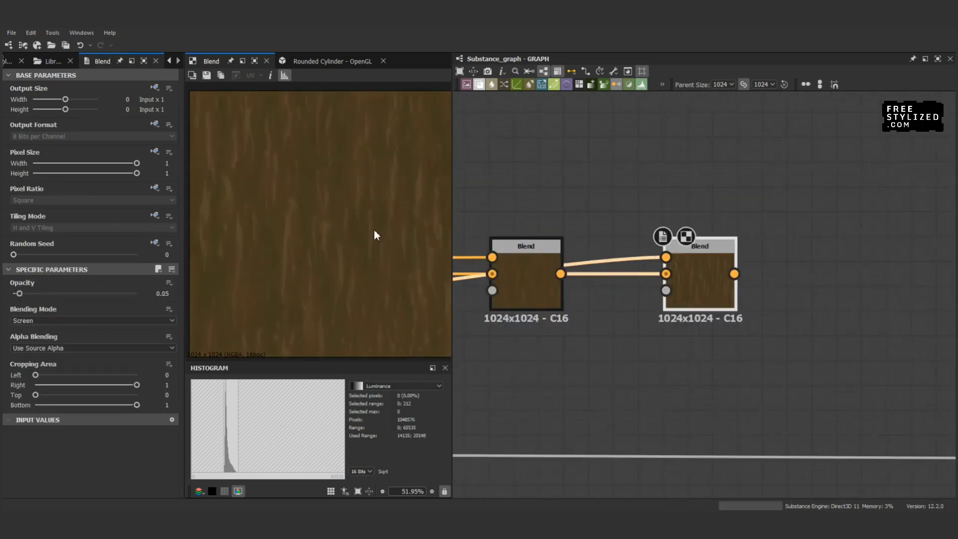
pyautogui.scroll(-5, 745, 330)
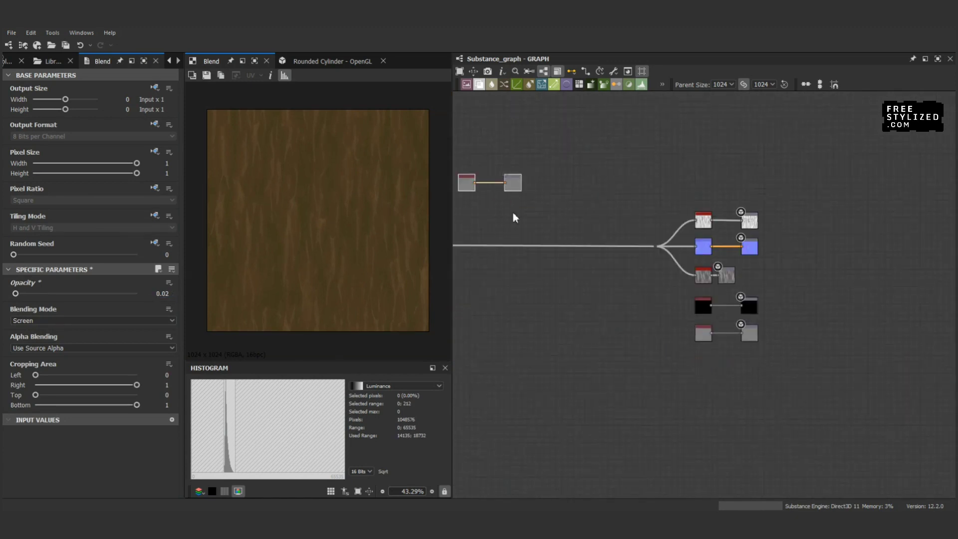
pyautogui.press('Delete')
pyautogui.moveTo(682, 172); pyautogui.dragTo(688, 242)
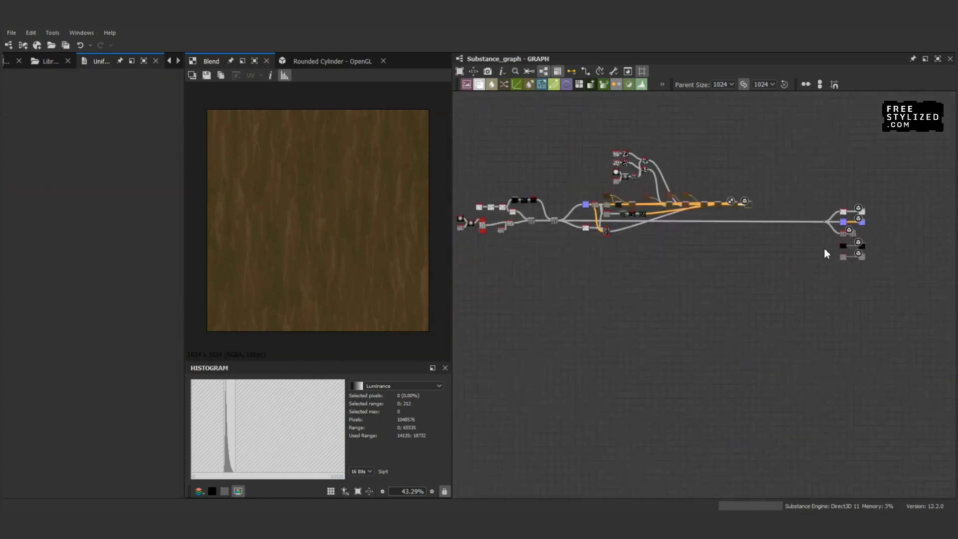
pyautogui.scroll(5, 627, 247)
# Step: Add a Levels node after the Dirt mask, raising its black point to brighten it
pyautogui.scroll(3, 493, 235)
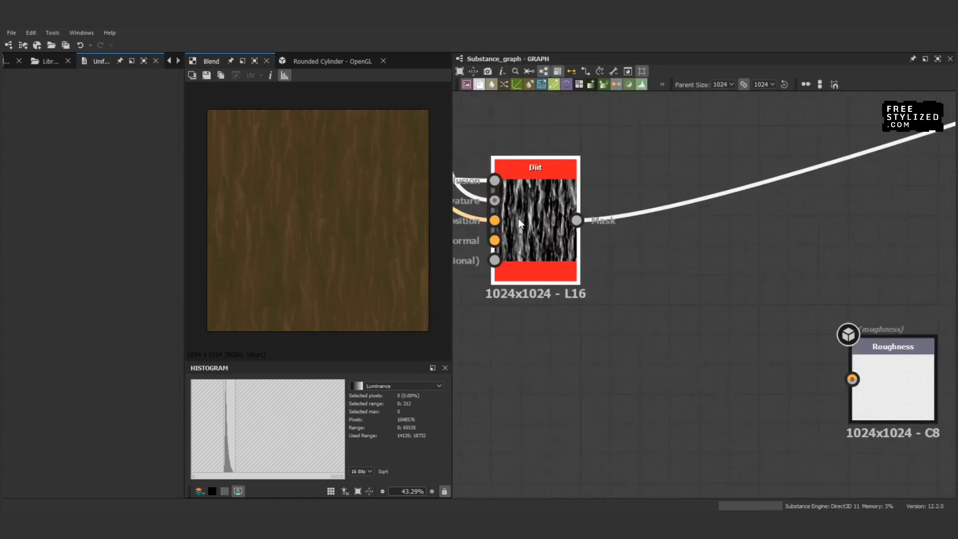
pyautogui.doubleClick(537, 219)
pyautogui.moveTo(465, 214); pyautogui.dragTo(592, 277)
pyautogui.write('lev')
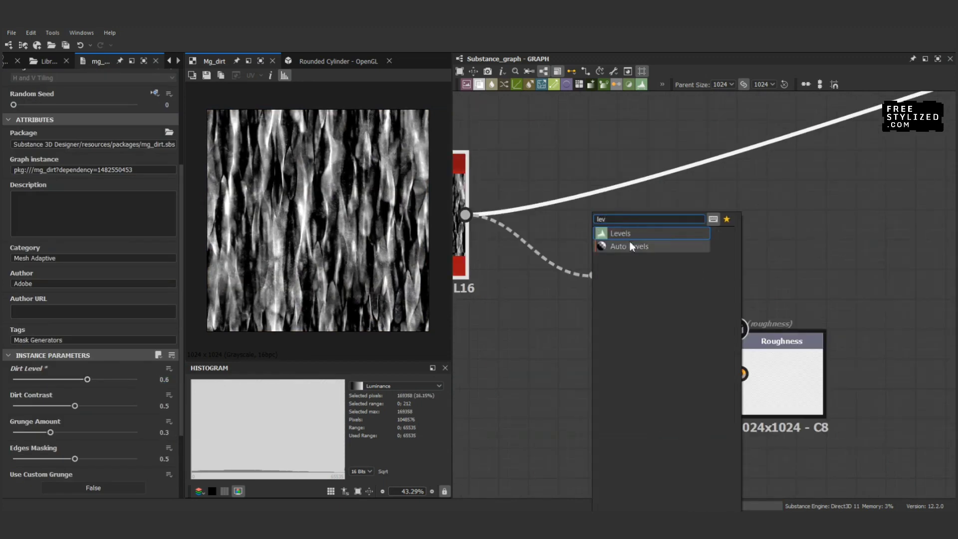
pyautogui.click(630, 242)
pyautogui.moveTo(571, 372); pyautogui.dragTo(526, 295, button='middle')
pyautogui.moveTo(21, 400)
pyautogui.mouseDown()
pyautogui.moveTo(141, 399)
pyautogui.moveTo(114, 401)
pyautogui.mouseUp()
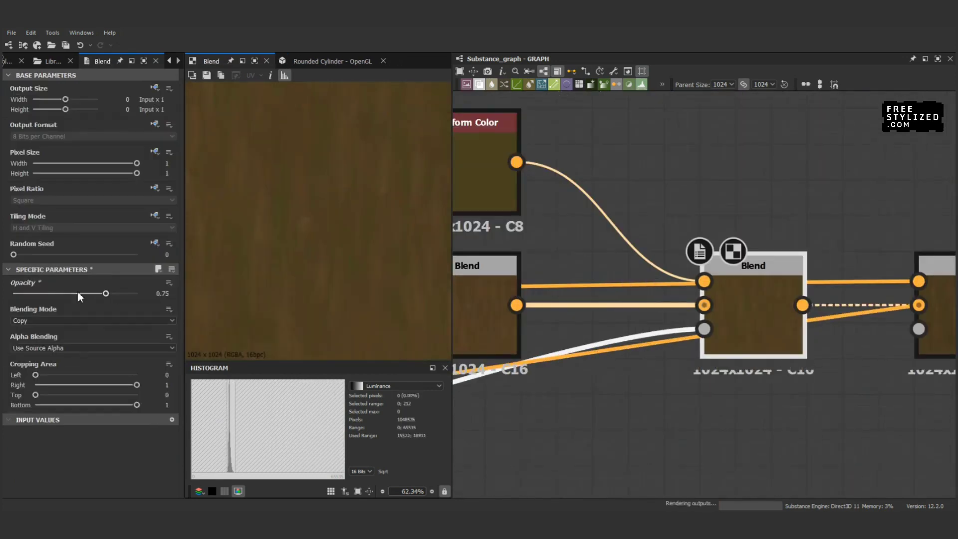
# Step: Preview Base Color in the 3D view on a rounded cylinder mesh
pyautogui.scroll(-3, 712, 306)
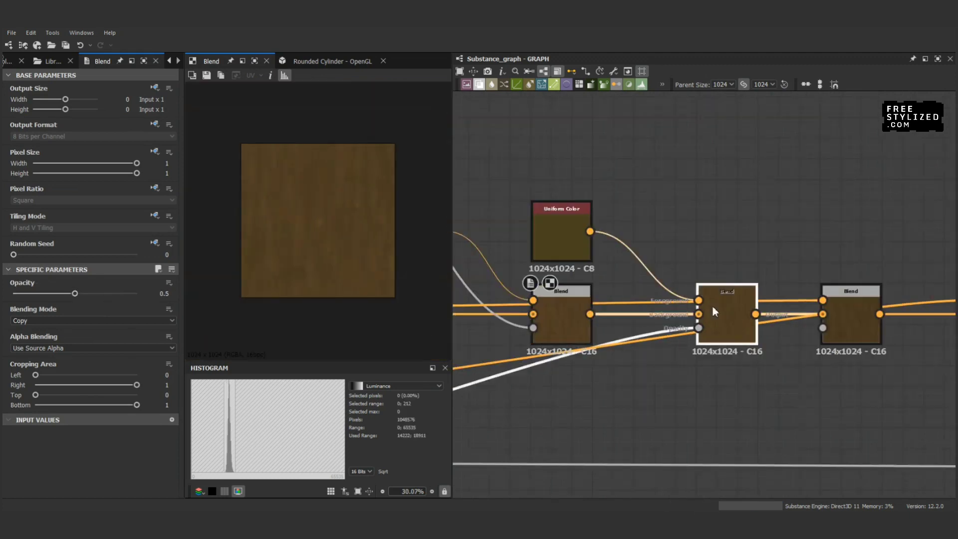
pyautogui.scroll(2, 633, 325)
pyautogui.doubleClick(862, 300)
pyautogui.click(342, 61)
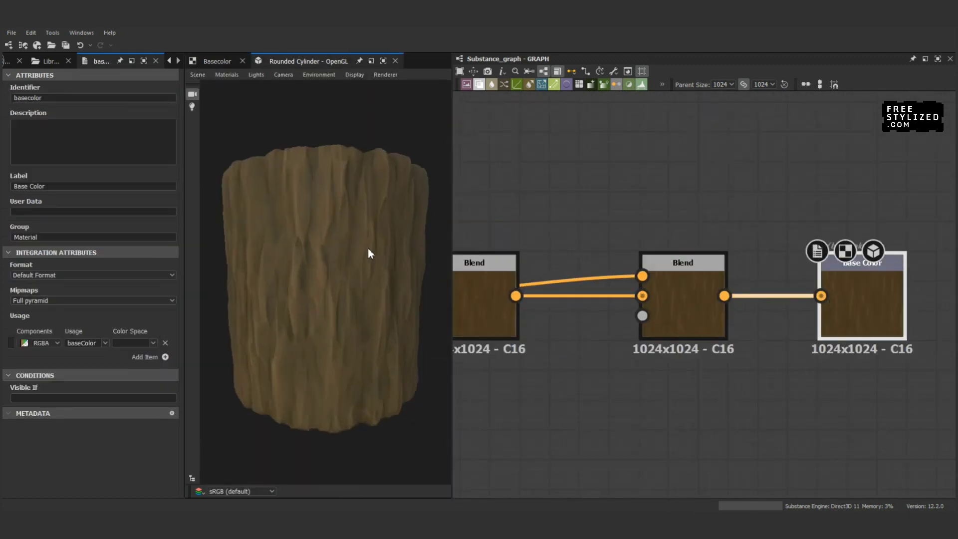
pyautogui.click(345, 58)
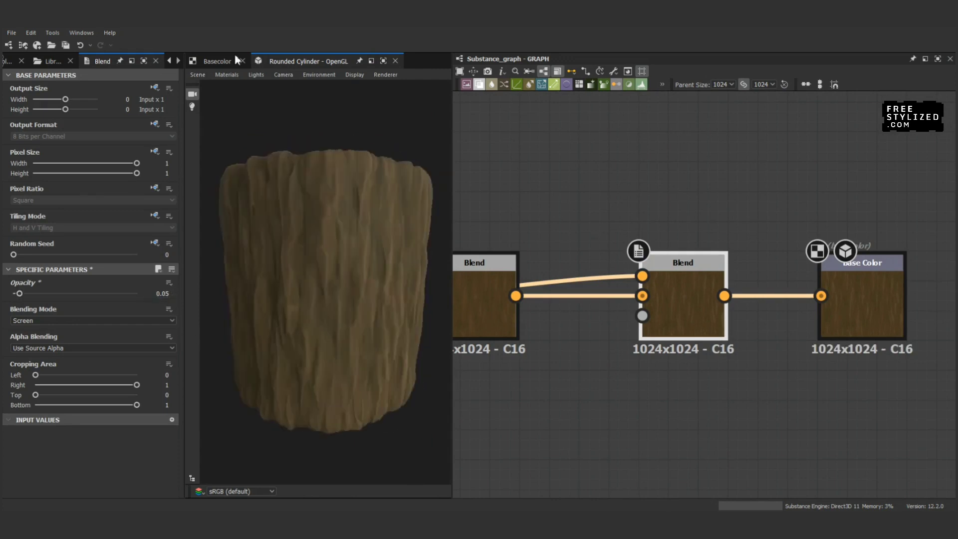
pyautogui.click(197, 74)
pyautogui.click(291, 219)
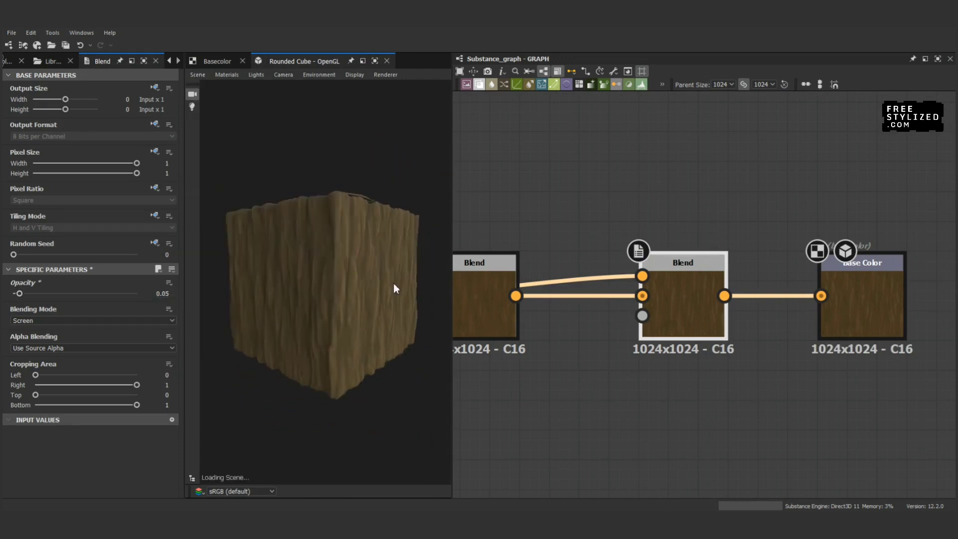
pyautogui.scroll(-5, 498, 295)
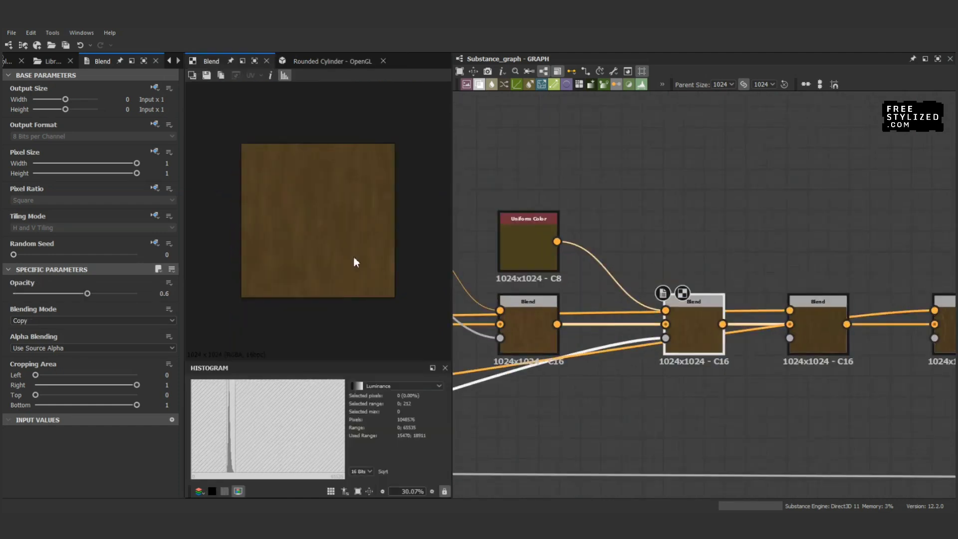
# Step: Set the Tile Sampler's X Amount to 12
pyautogui.moveTo(574, 315); pyautogui.dragTo(583, 305)
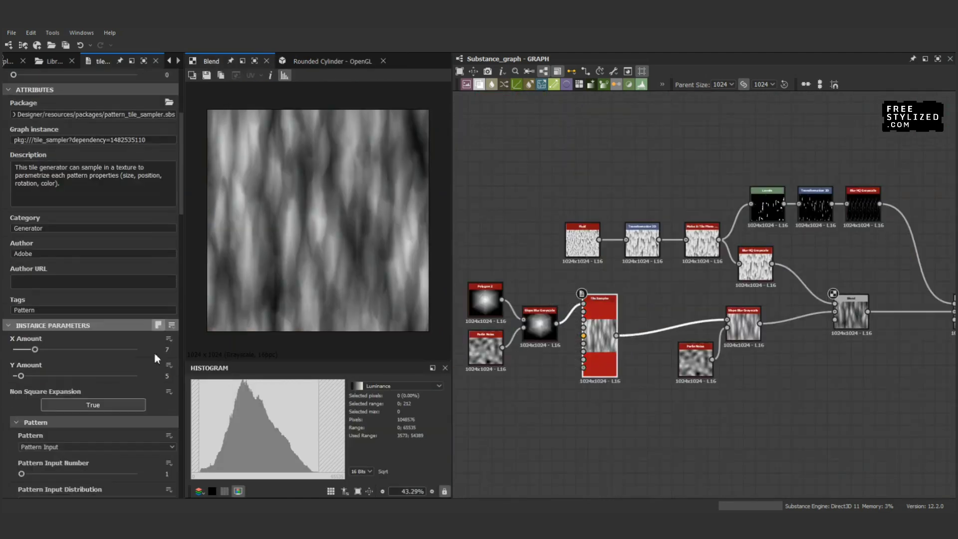
pyautogui.click(168, 350)
pyautogui.write('12')
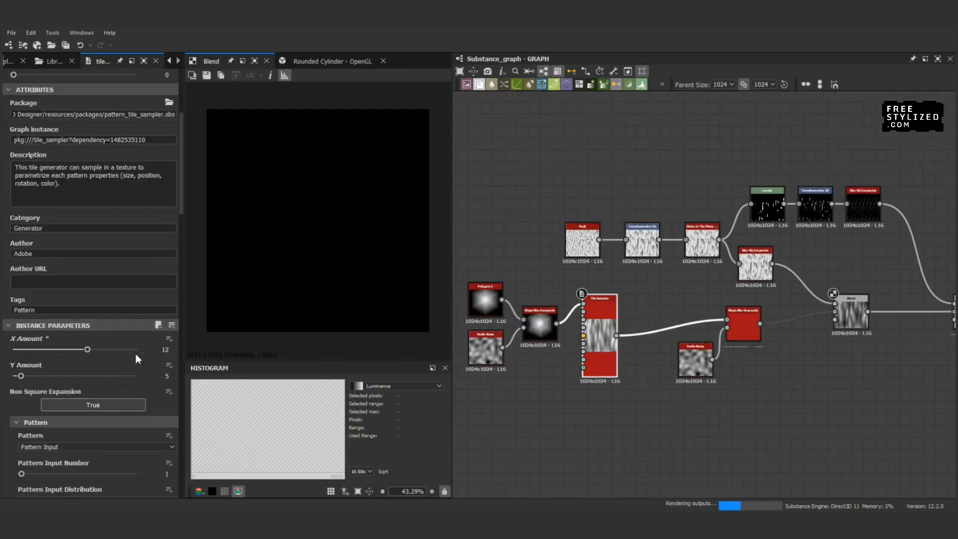
pyautogui.scroll(-5, 100, 357)
pyautogui.scroll(-10, 9, 355)
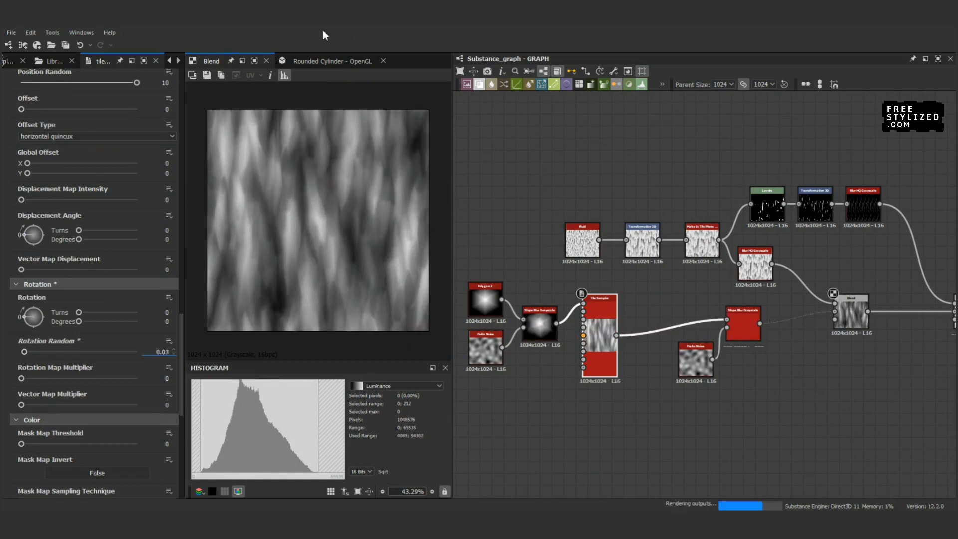
# Step: Set Rotation Random to 0.03 and orbit the cylinder to inspect the bark
pyautogui.click(315, 61)
pyautogui.click(173, 351)
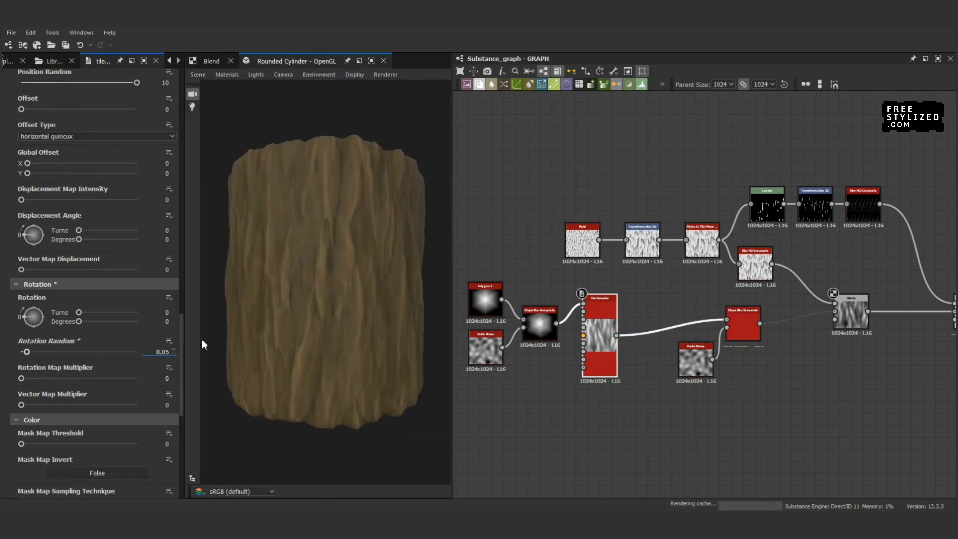
pyautogui.moveTo(341, 286); pyautogui.dragTo(359, 284)
pyautogui.click(168, 322)
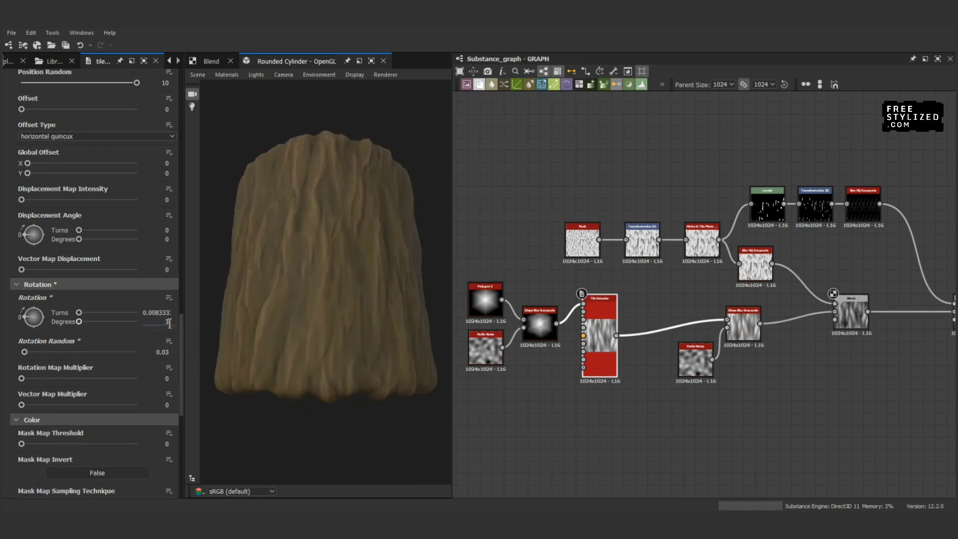
pyautogui.moveTo(292, 258)
pyautogui.mouseDown()
pyautogui.moveTo(241, 274)
pyautogui.moveTo(245, 234)
pyautogui.mouseUp()
pyautogui.scroll(-5, 849, 259)
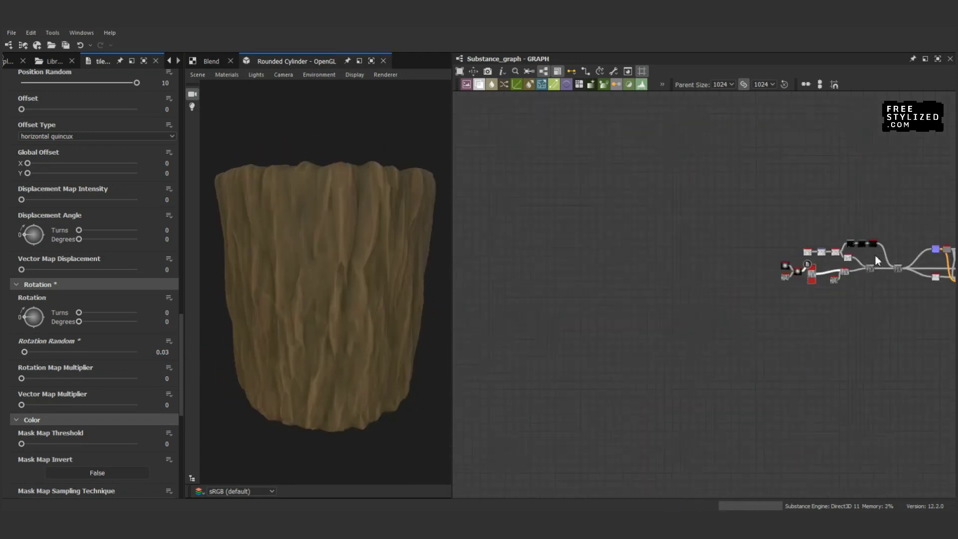
pyautogui.scroll(5, 534, 285)
pyautogui.scroll(3, 594, 256)
pyautogui.click(594, 256)
pyautogui.scroll(2, 595, 256)
# Step: Close the brown's colour editor and review the colour blend on the cylinder and in 2D
pyautogui.click(32, 324)
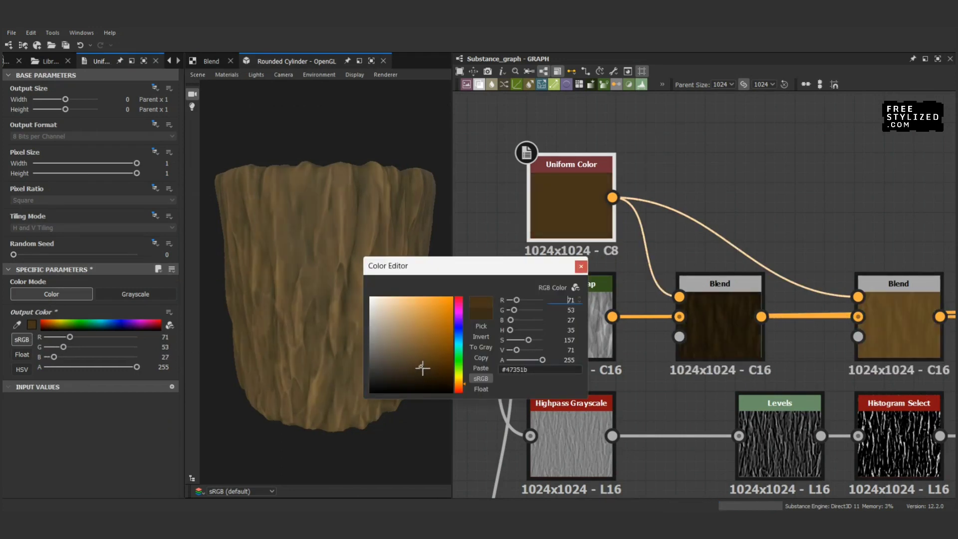
pyautogui.click(898, 324)
pyautogui.moveTo(899, 324); pyautogui.dragTo(683, 300, button='middle')
pyautogui.moveTo(339, 280); pyautogui.dragTo(304, 263)
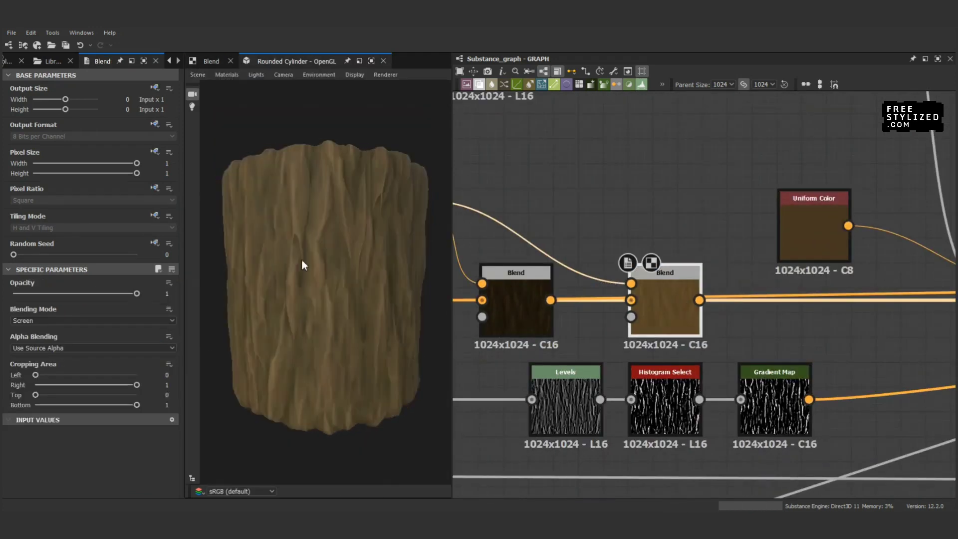
pyautogui.scroll(-3, 715, 293)
pyautogui.scroll(3, 715, 293)
pyautogui.doubleClick(628, 278)
pyautogui.scroll(-1, 720, 295)
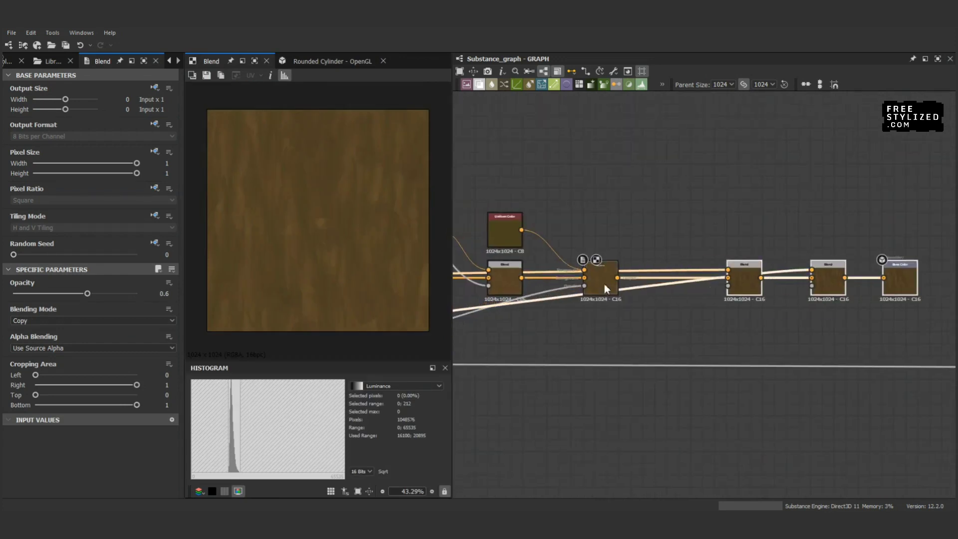
pyautogui.scroll(2, 606, 288)
# Step: Insert a Slope Blur into the colour blend chain with intensity 3.55
pyautogui.press('space')
pyautogui.write('slope blur')
pyautogui.click(718, 234)
pyautogui.scroll(-3, 599, 250)
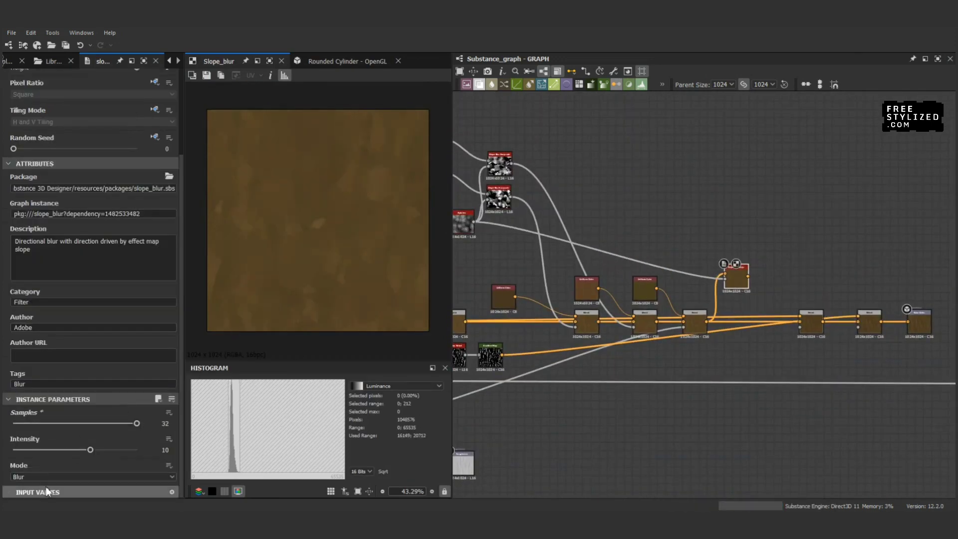
pyautogui.scroll(1, 259, 316)
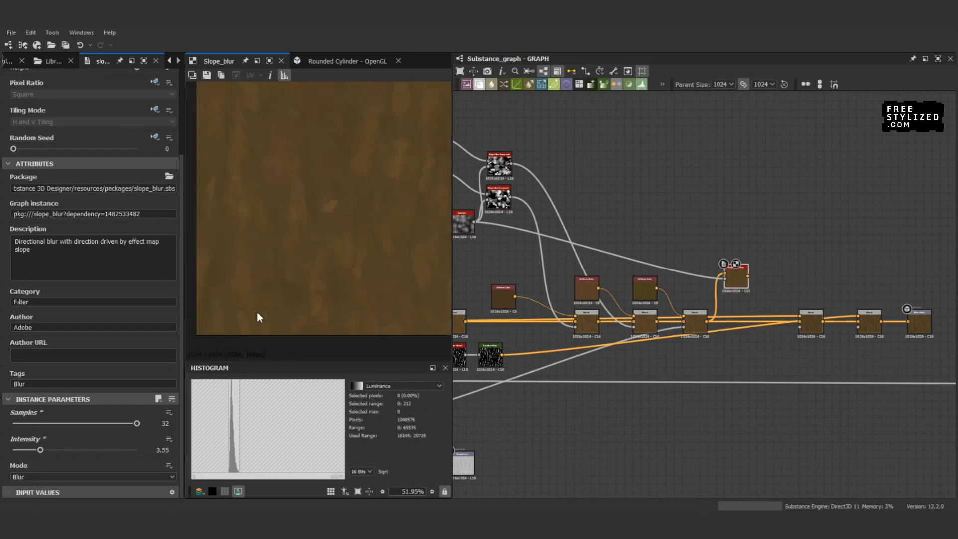
pyautogui.scroll(2, 669, 304)
# Step: Preview the Base Color, Slope Blur Color and slope-blurred blend outputs in 2D
pyautogui.click(740, 325)
pyautogui.scroll(2, 694, 310)
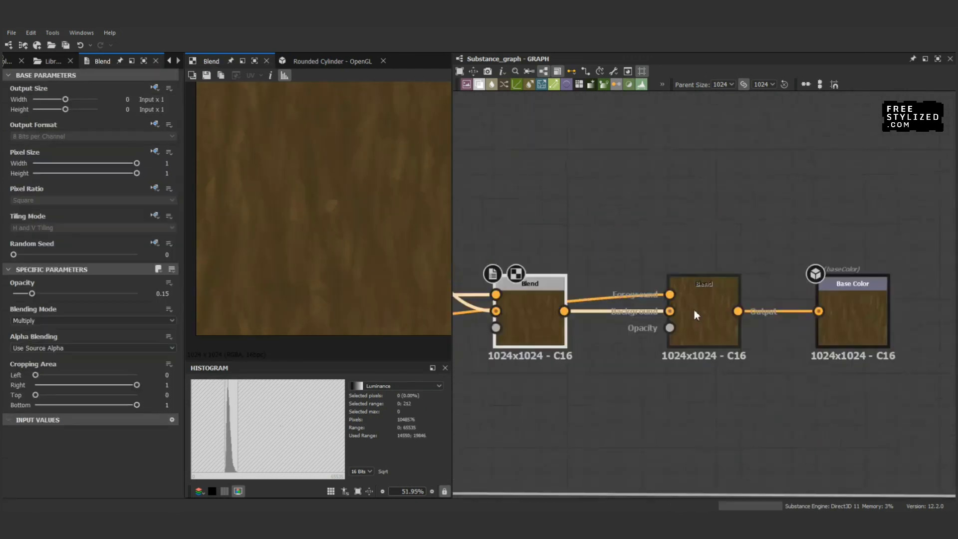
pyautogui.scroll(2, 697, 311)
pyautogui.doubleClick(697, 311)
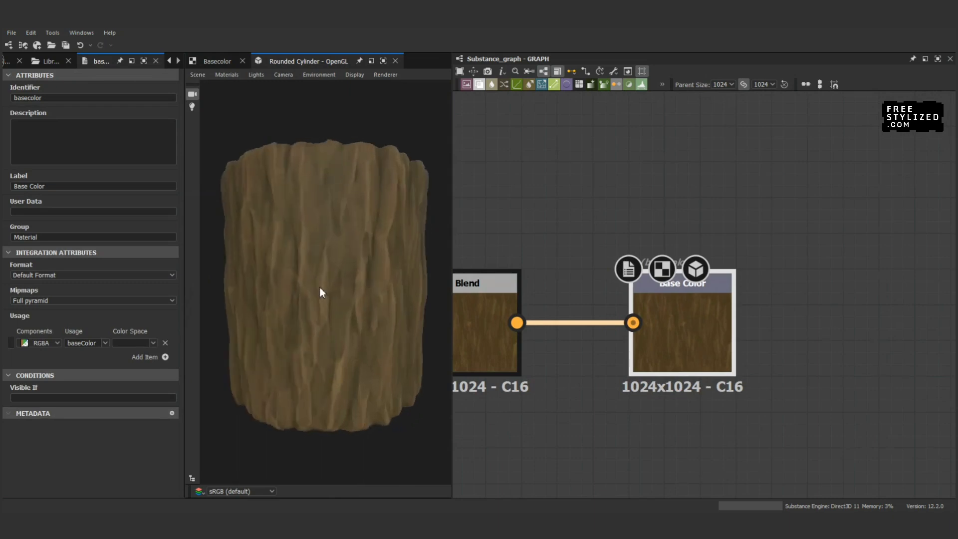
pyautogui.scroll(5, 321, 289)
pyautogui.scroll(-4, 690, 347)
pyautogui.doubleClick(684, 278)
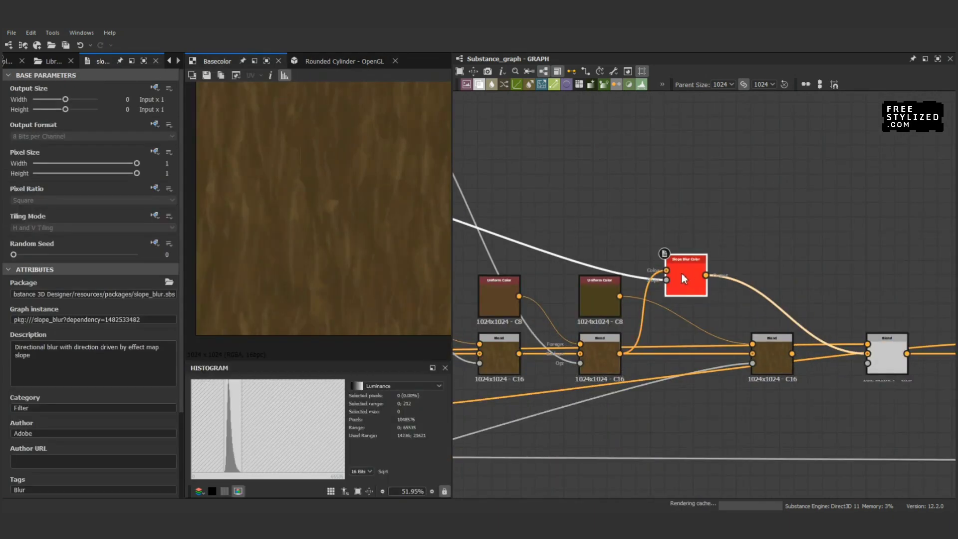
pyautogui.doubleClick(758, 353)
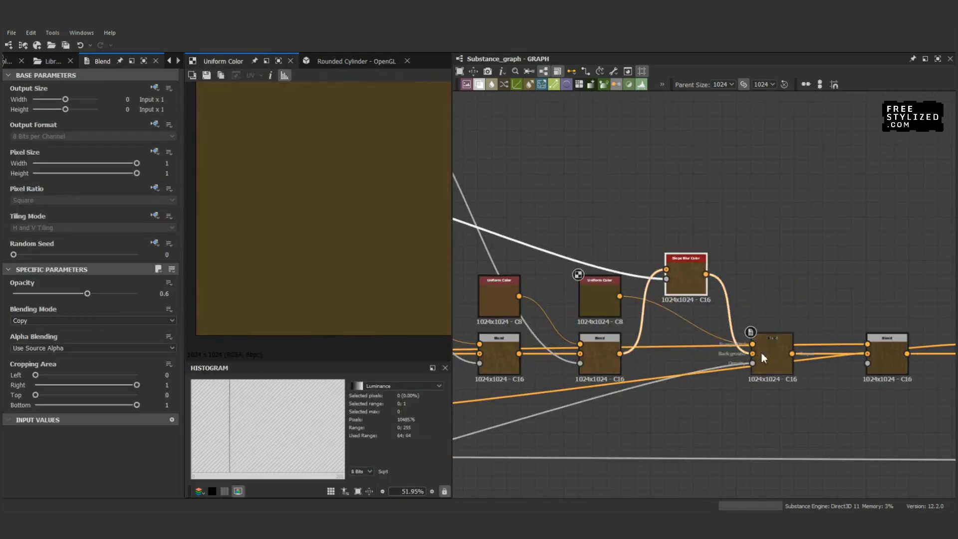
# Step: Check the Base Color result and the Slope Blur output in 2D
pyautogui.moveTo(762, 349); pyautogui.dragTo(625, 352, button='middle')
pyautogui.scroll(2, 715, 362)
pyautogui.doubleClick(860, 355)
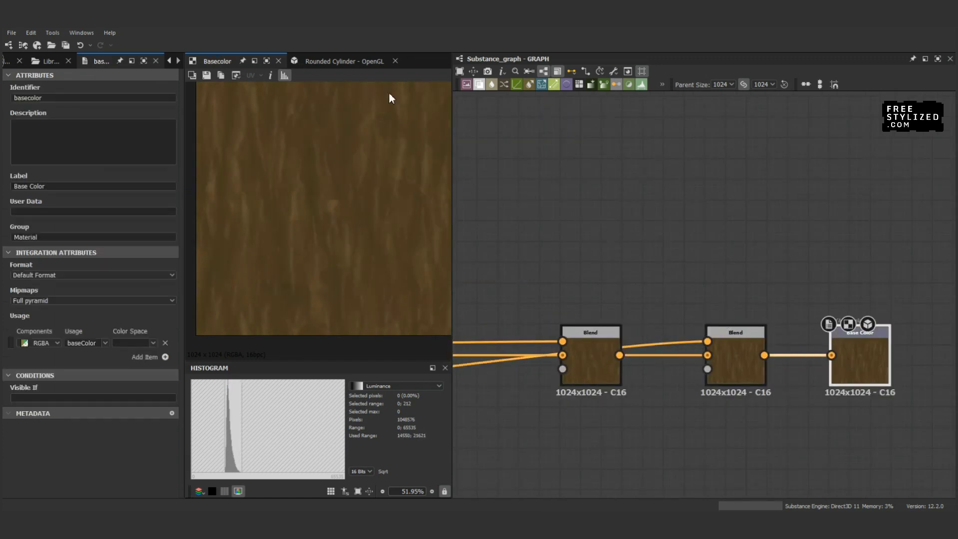
pyautogui.click(308, 61)
pyautogui.scroll(-2, 630, 341)
pyautogui.doubleClick(630, 340)
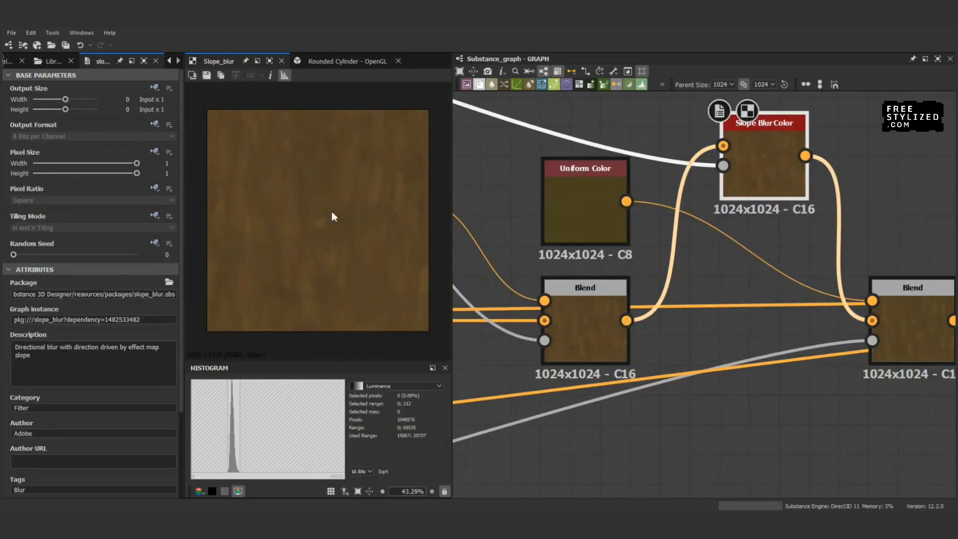
pyautogui.scroll(-2, 625, 257)
pyautogui.scroll(3, 625, 257)
# Step: Retune the two Uniform Color browns to #43341f and #4c3b24
pyautogui.doubleClick(545, 220)
pyautogui.click(32, 324)
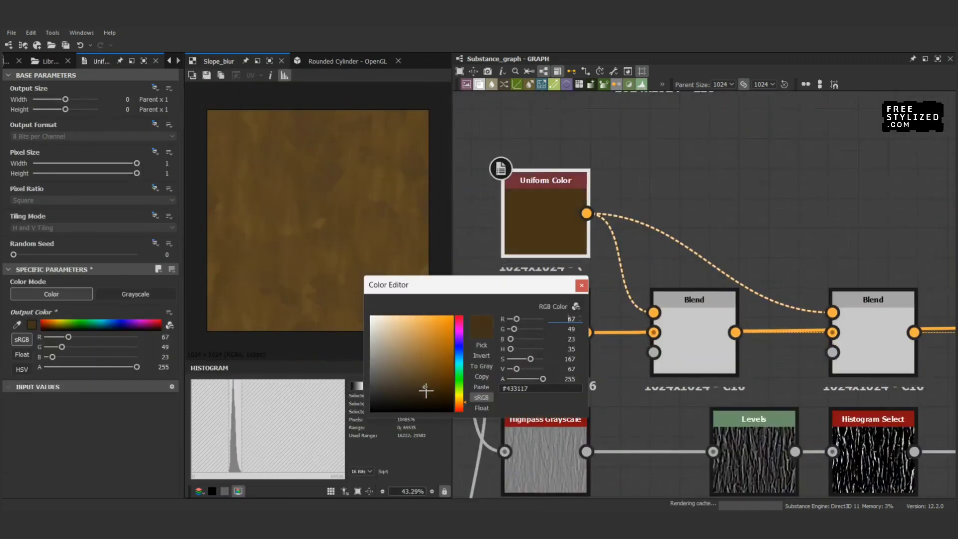
pyautogui.moveTo(418, 393); pyautogui.dragTo(416, 385)
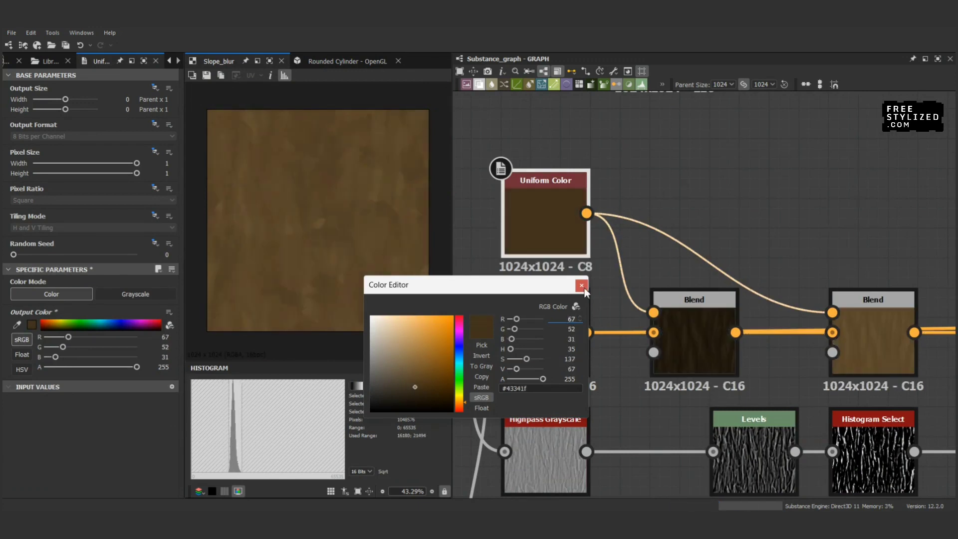
pyautogui.scroll(-3, 624, 299)
pyautogui.doubleClick(843, 345)
pyautogui.click(541, 247)
pyautogui.scroll(2, 541, 246)
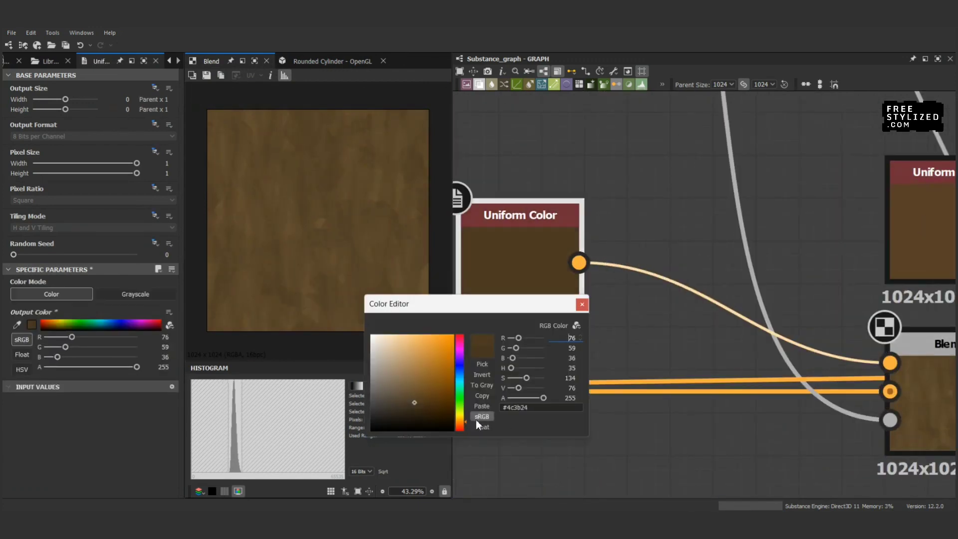
pyautogui.scroll(-3, 477, 424)
pyautogui.scroll(3, 668, 313)
# Step: Review the new Base Color on the cylinder and preview the height blend
pyautogui.click(668, 313)
pyautogui.scroll(-3, 698, 194)
pyautogui.scroll(3, 618, 277)
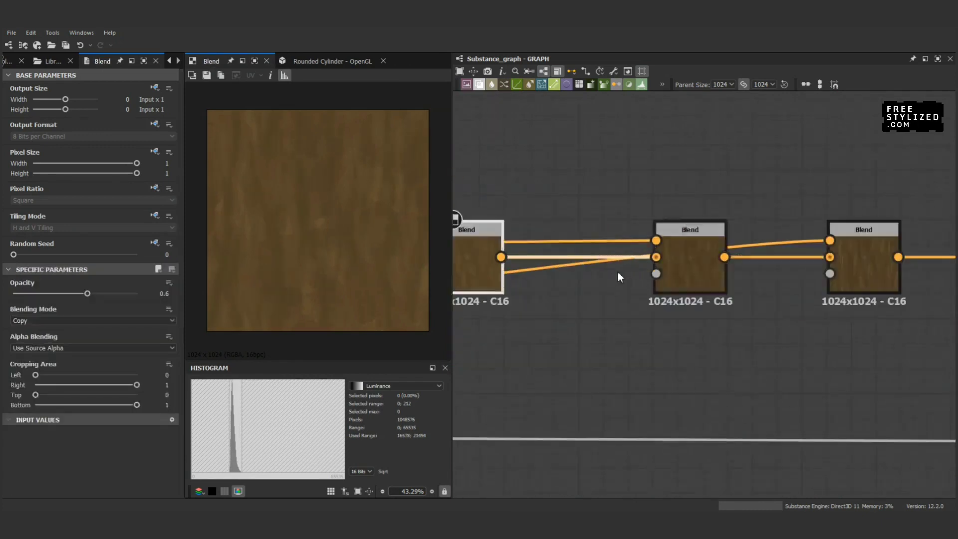
pyautogui.moveTo(618, 277); pyautogui.dragTo(433, 271, button='middle')
pyautogui.click(828, 259)
pyautogui.click(310, 61)
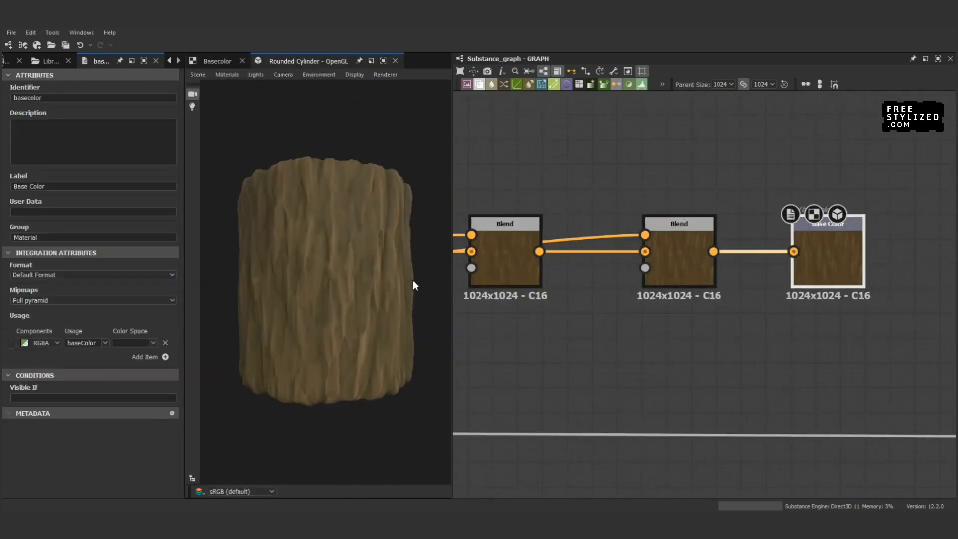
pyautogui.moveTo(412, 286); pyautogui.dragTo(334, 291)
pyautogui.scroll(-3, 599, 300)
pyautogui.scroll(3, 558, 307)
pyautogui.doubleClick(549, 304)
# Step: Add a Non Uniform Blur Grayscale after the height Blend, route it into Normal/AO, and adjust its intensity
pyautogui.moveTo(543, 308); pyautogui.dragTo(566, 283)
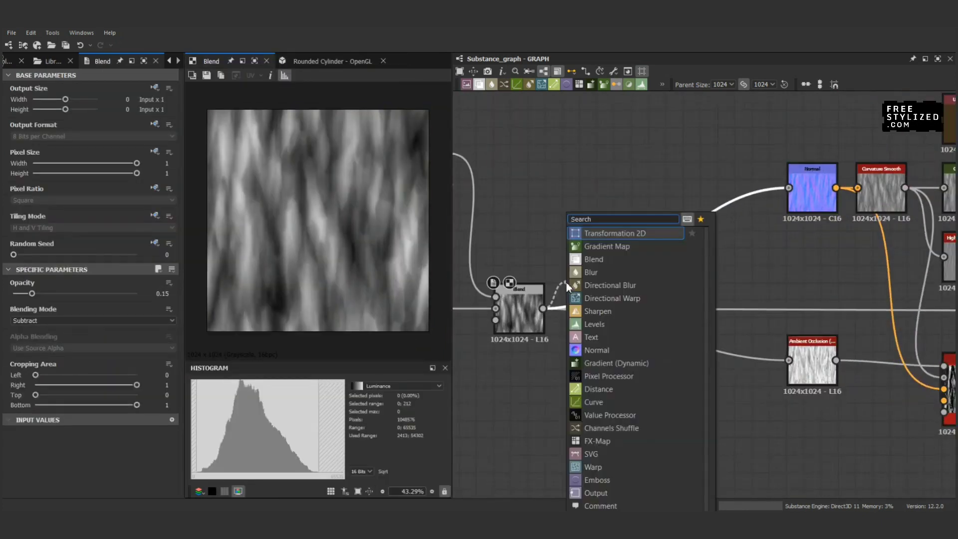
pyautogui.write('non')
pyautogui.click(615, 243)
pyautogui.scroll(-5, 43, 385)
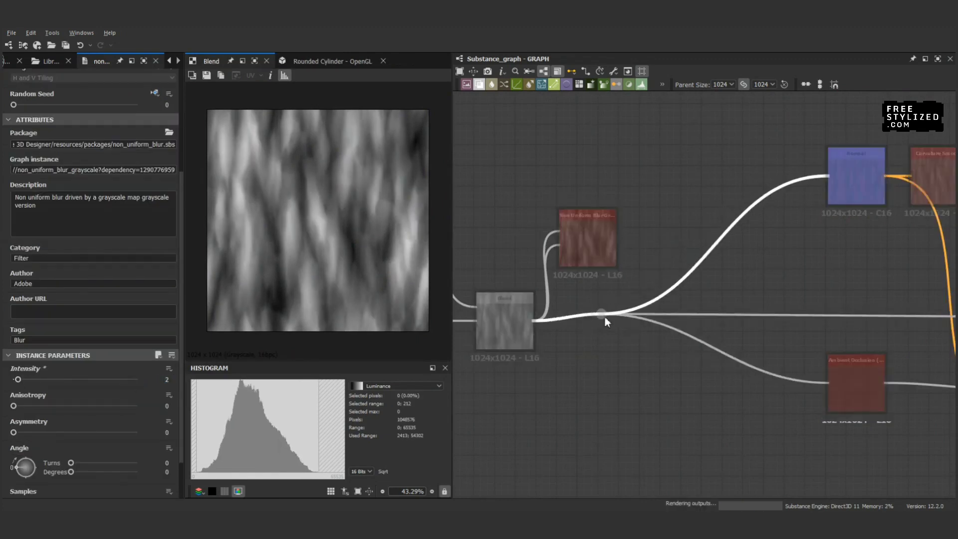
pyautogui.moveTo(599, 305); pyautogui.dragTo(616, 238)
pyautogui.click(296, 61)
pyautogui.scroll(2, 379, 280)
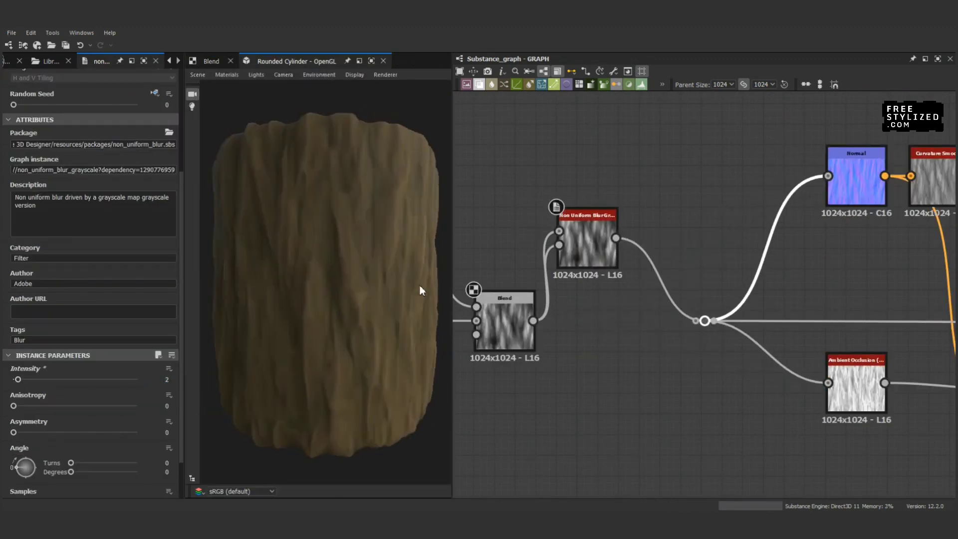
pyautogui.click(157, 381)
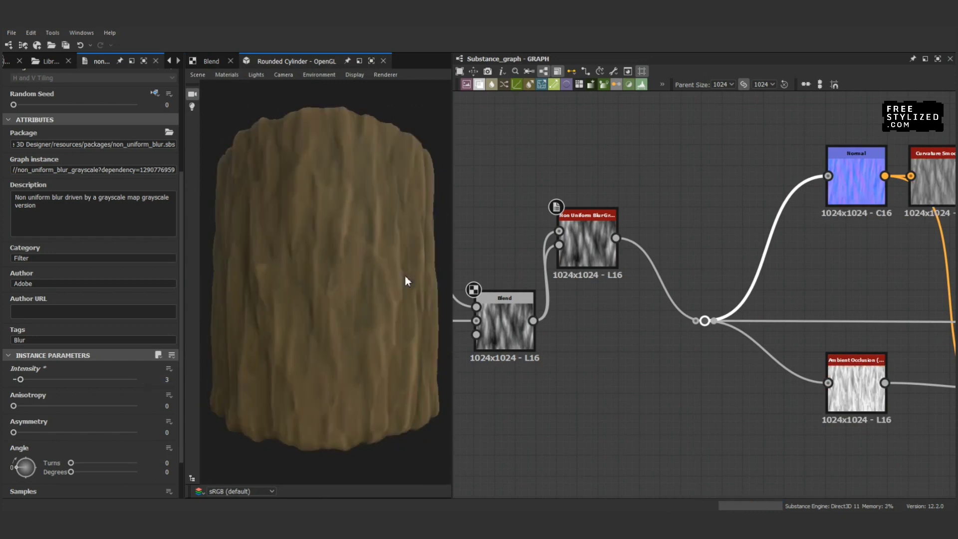